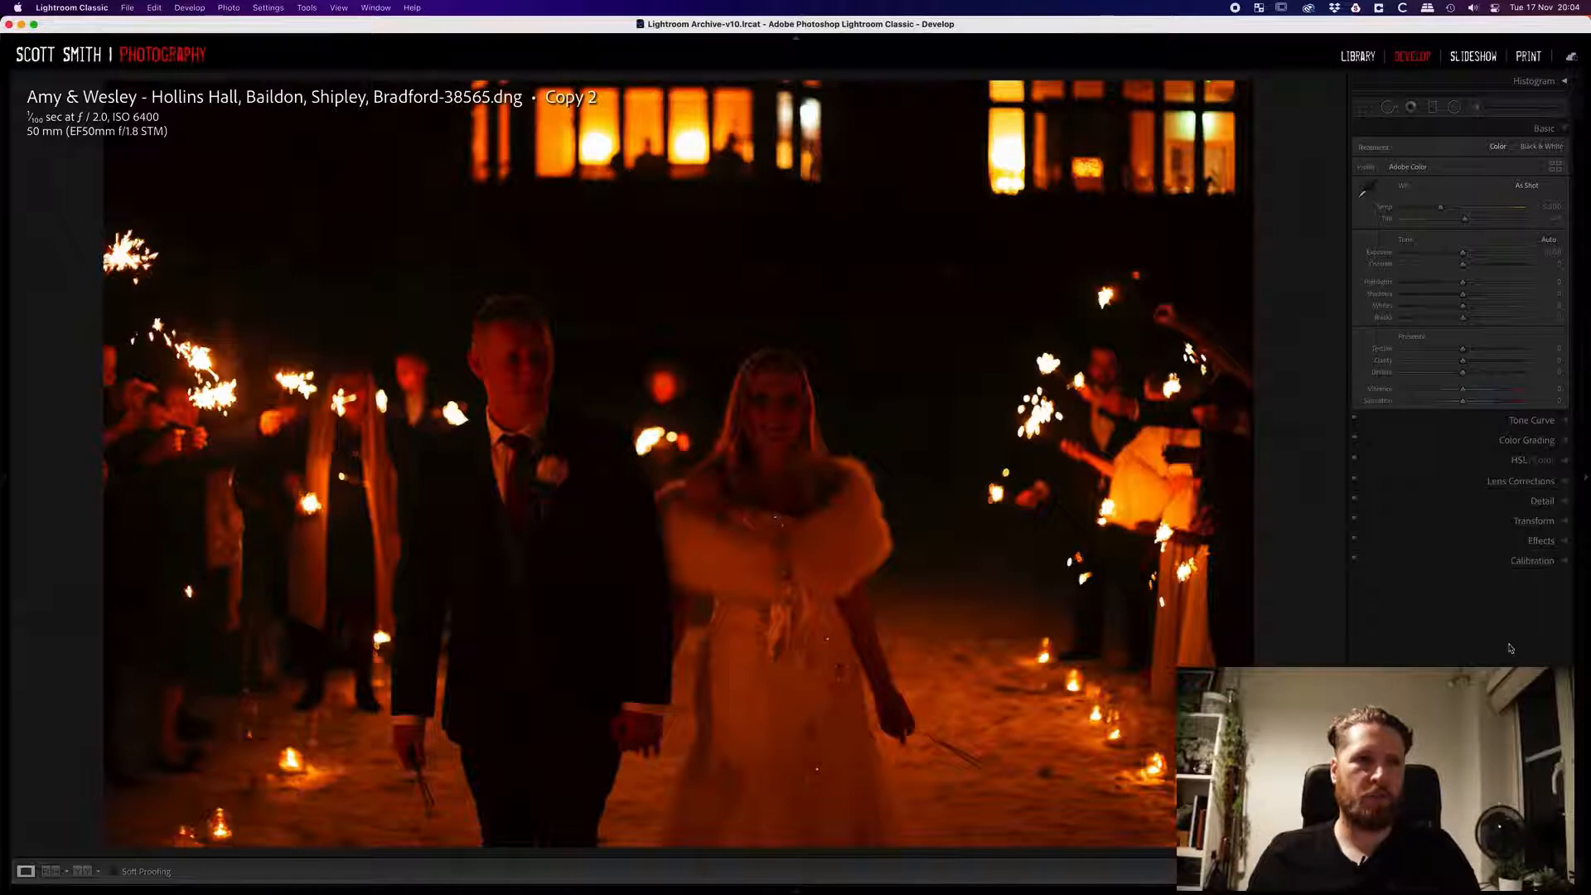
# Enable lens profile corrections for the photo, with chromatic aberration removal turned on.
pyautogui.click(1513, 483)
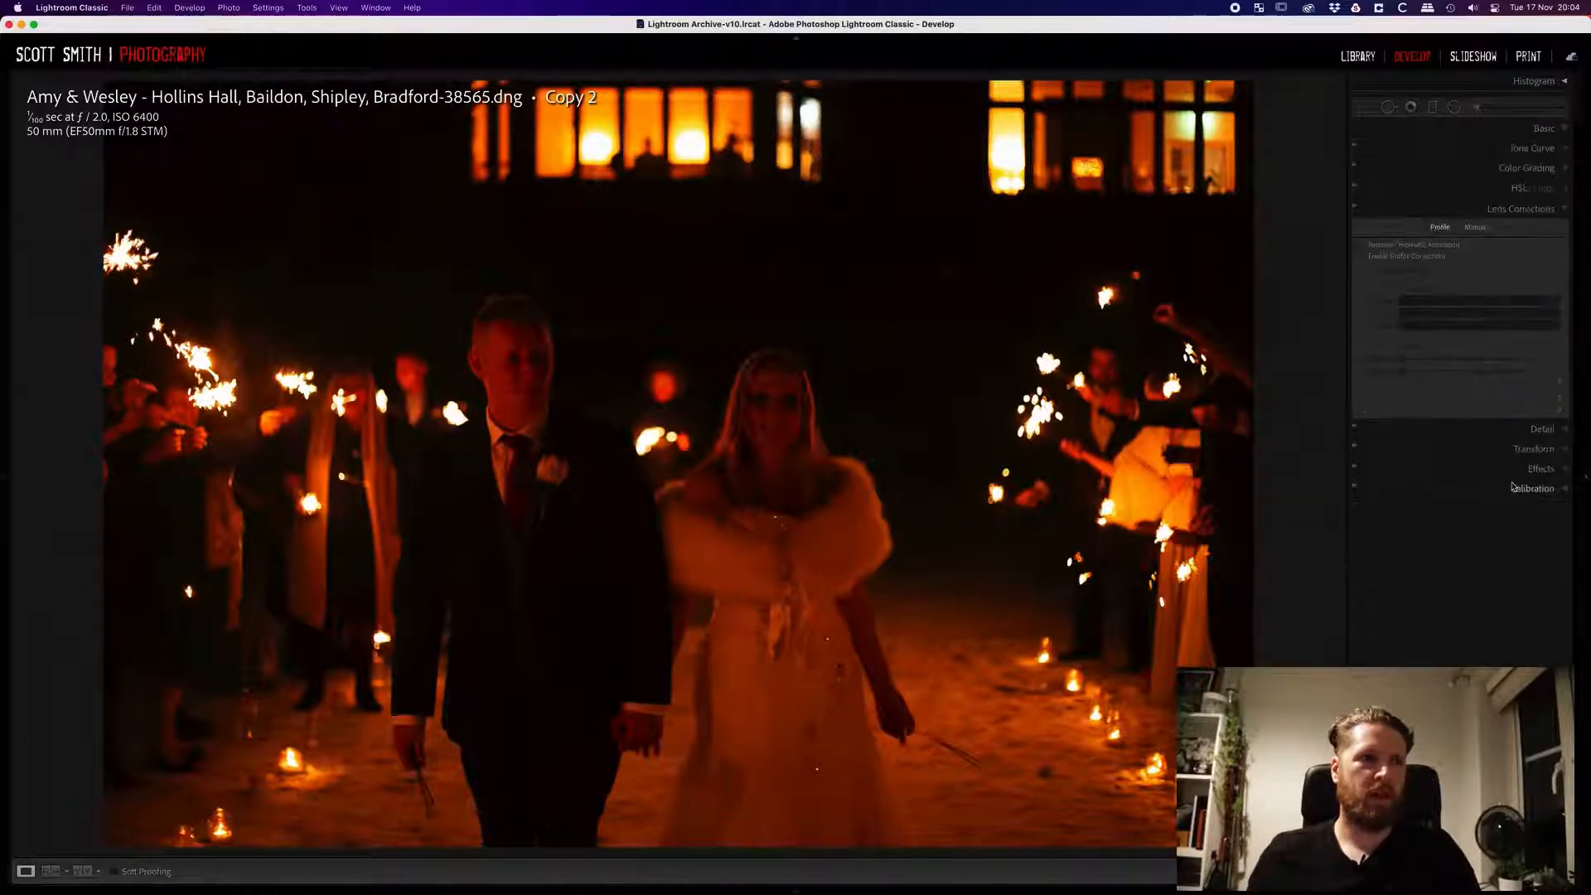
pyautogui.click(1372, 256)
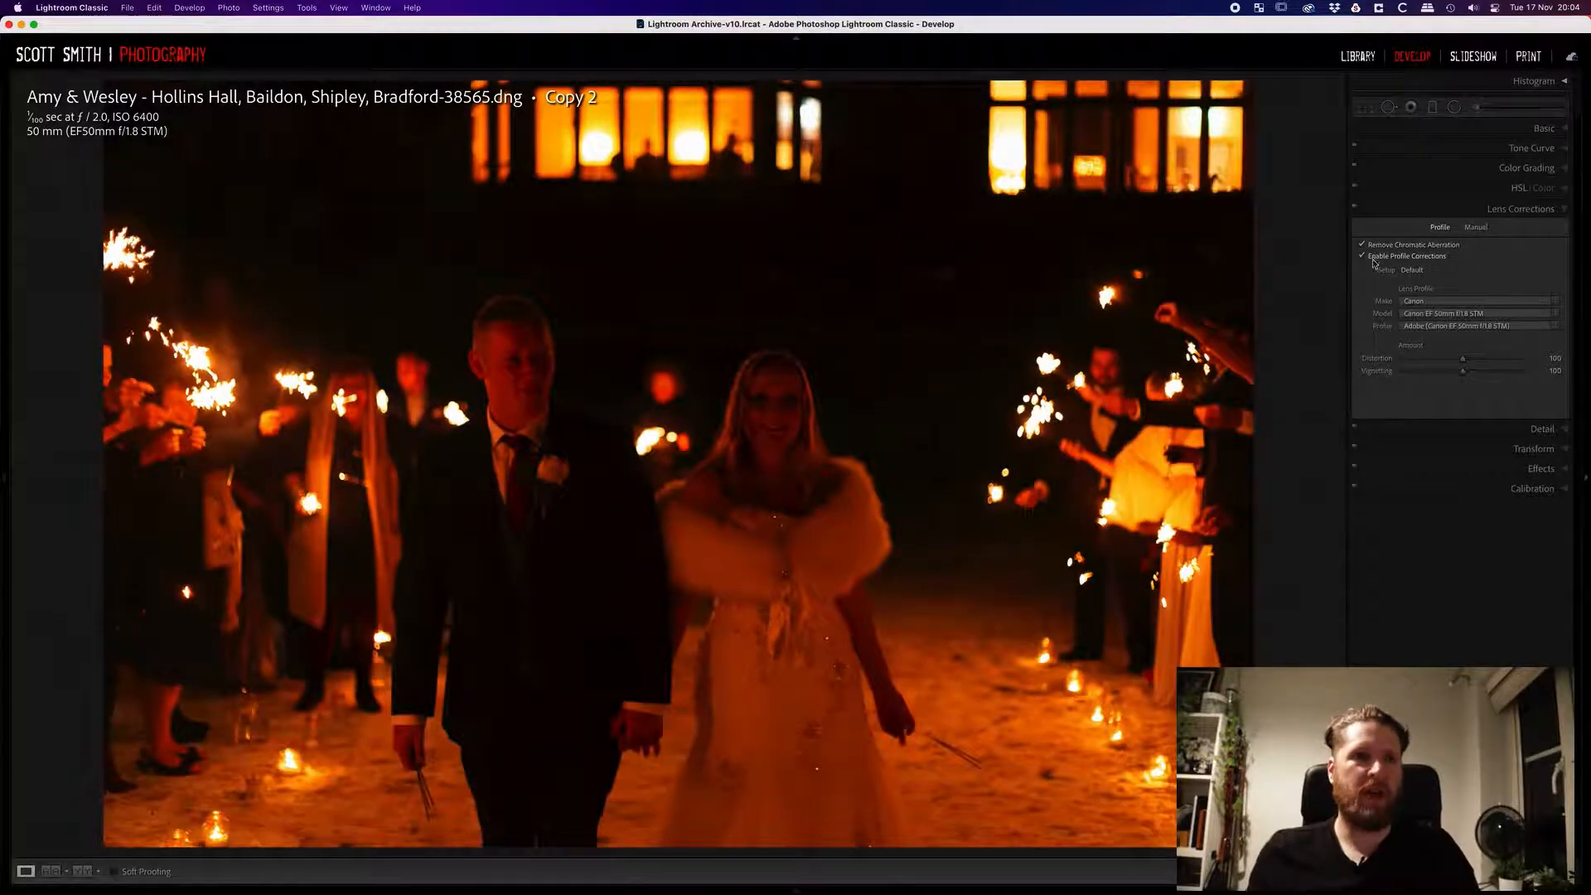
# Set the white balance by sampling a neutral spot on the groom's clothing just below his tie.
pyautogui.click(1534, 131)
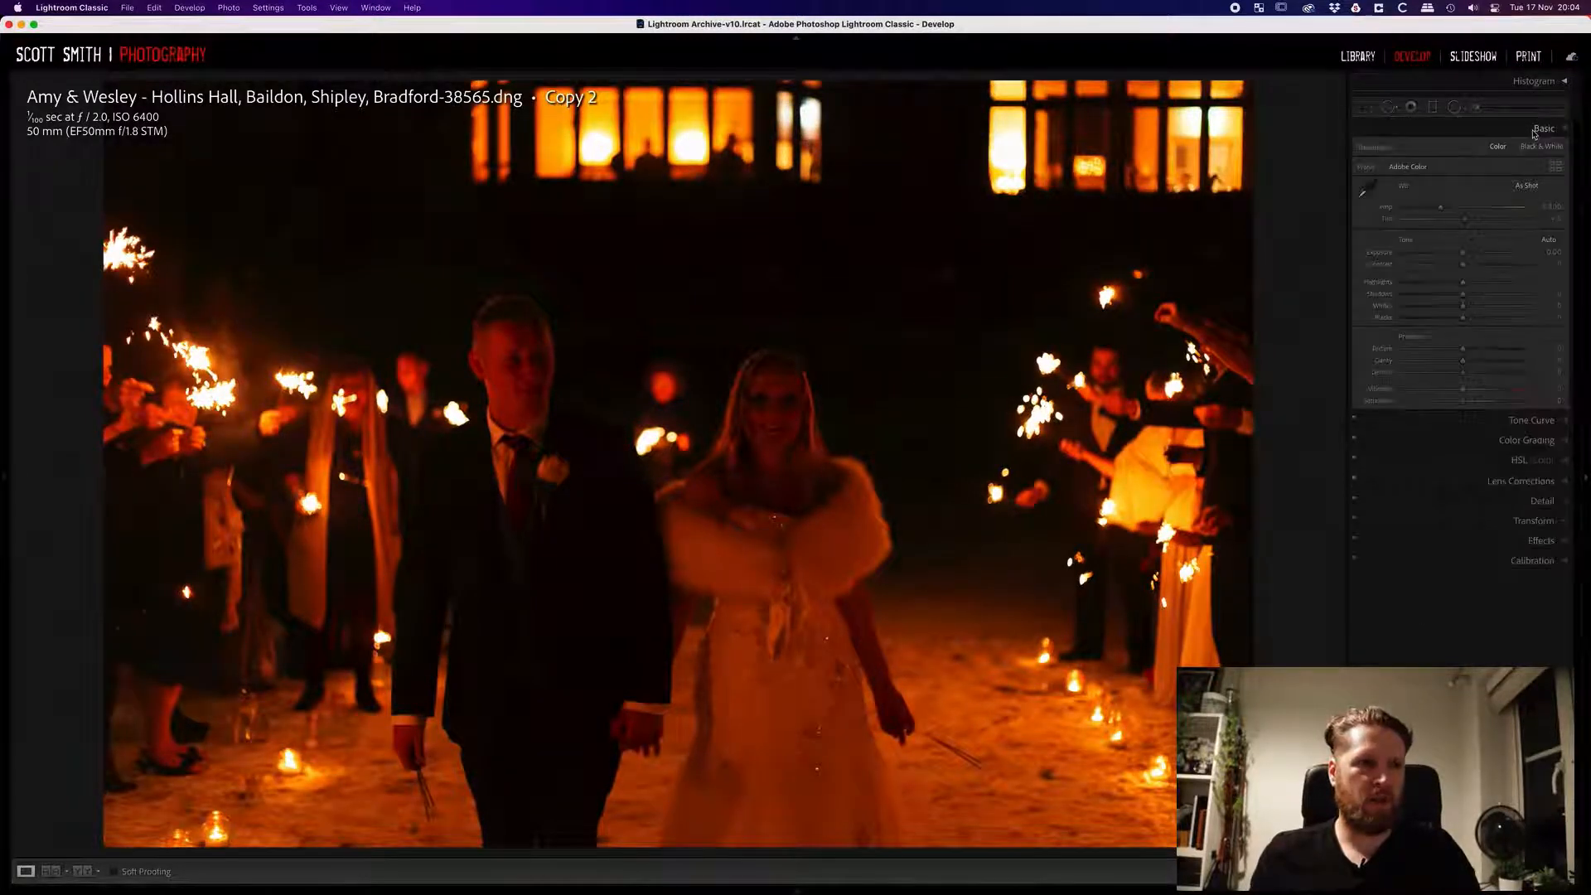
pyautogui.click(1363, 192)
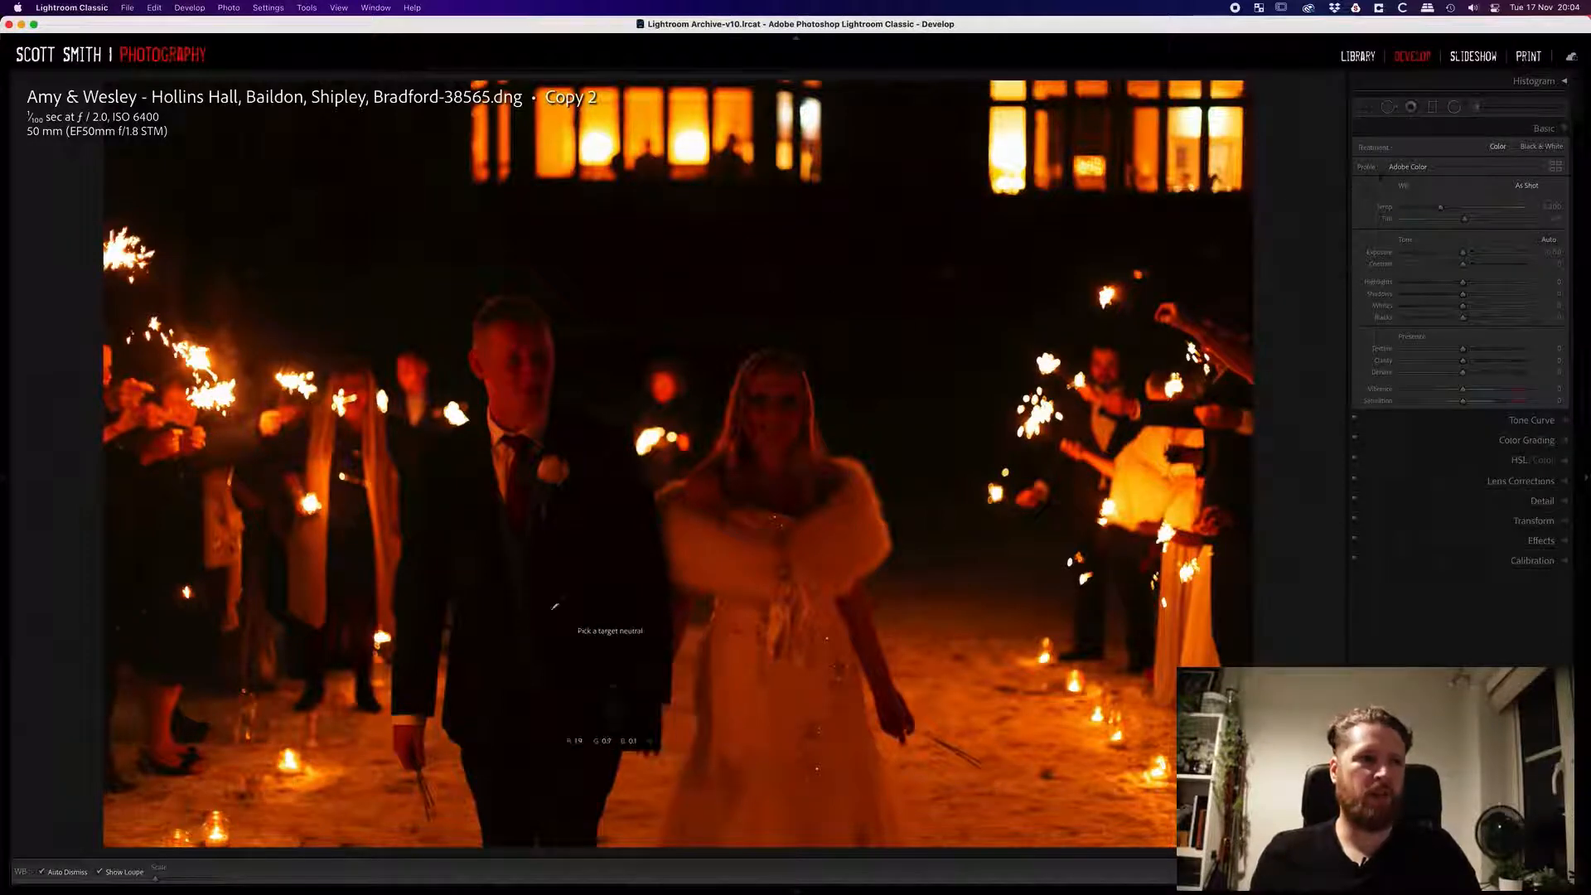
pyautogui.click(506, 520)
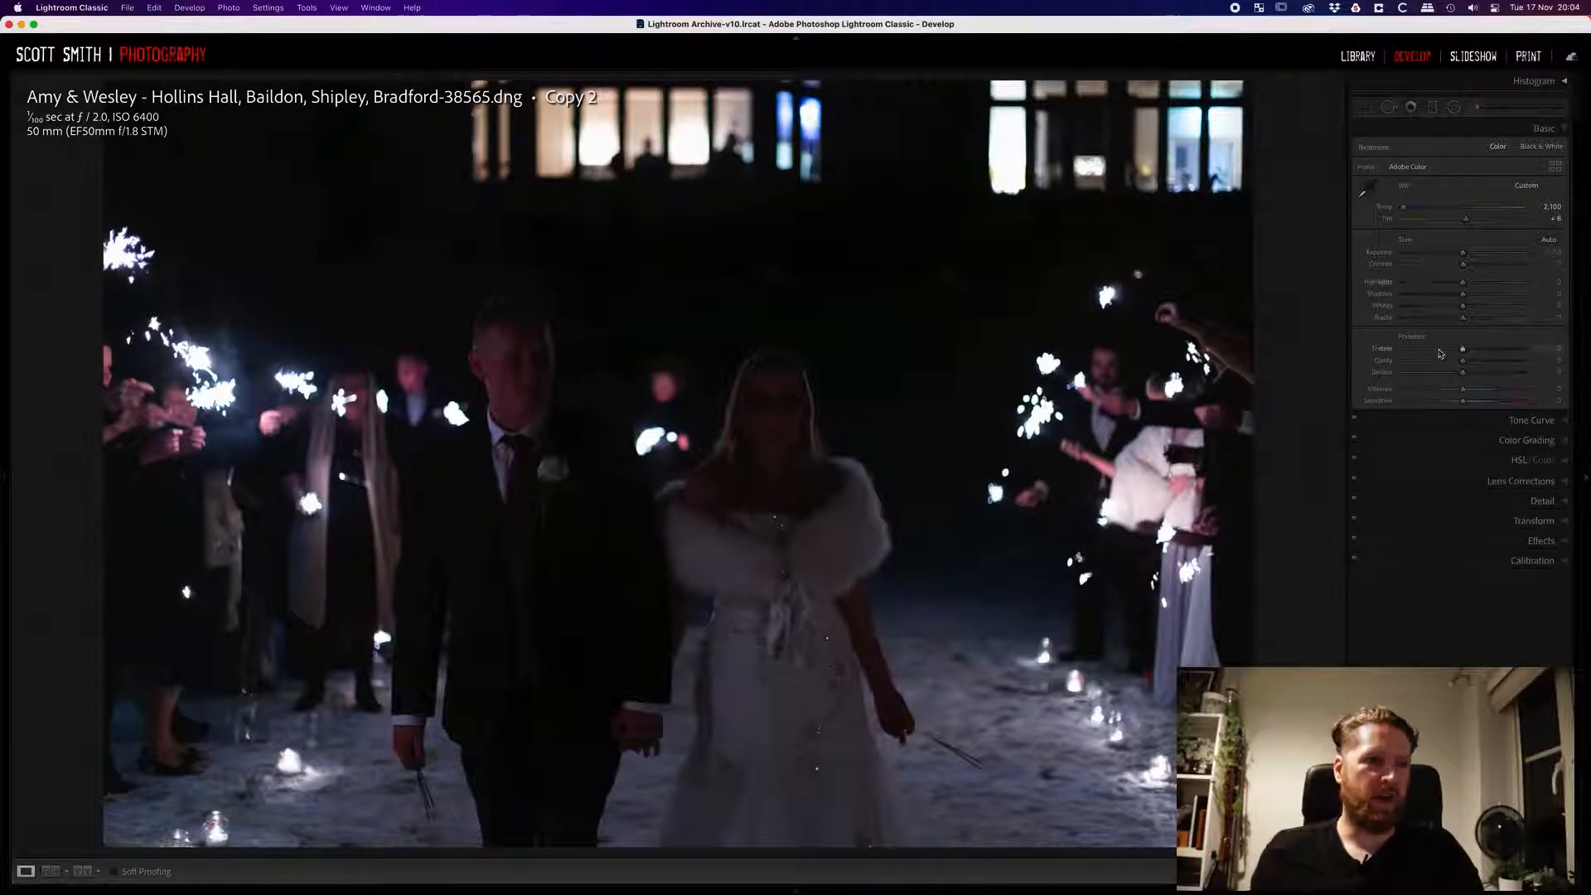
# Apply automatic tone adjustments, and reset the Tone group while keeping the automatic vibrance and saturation.
pyautogui.click(1548, 241)
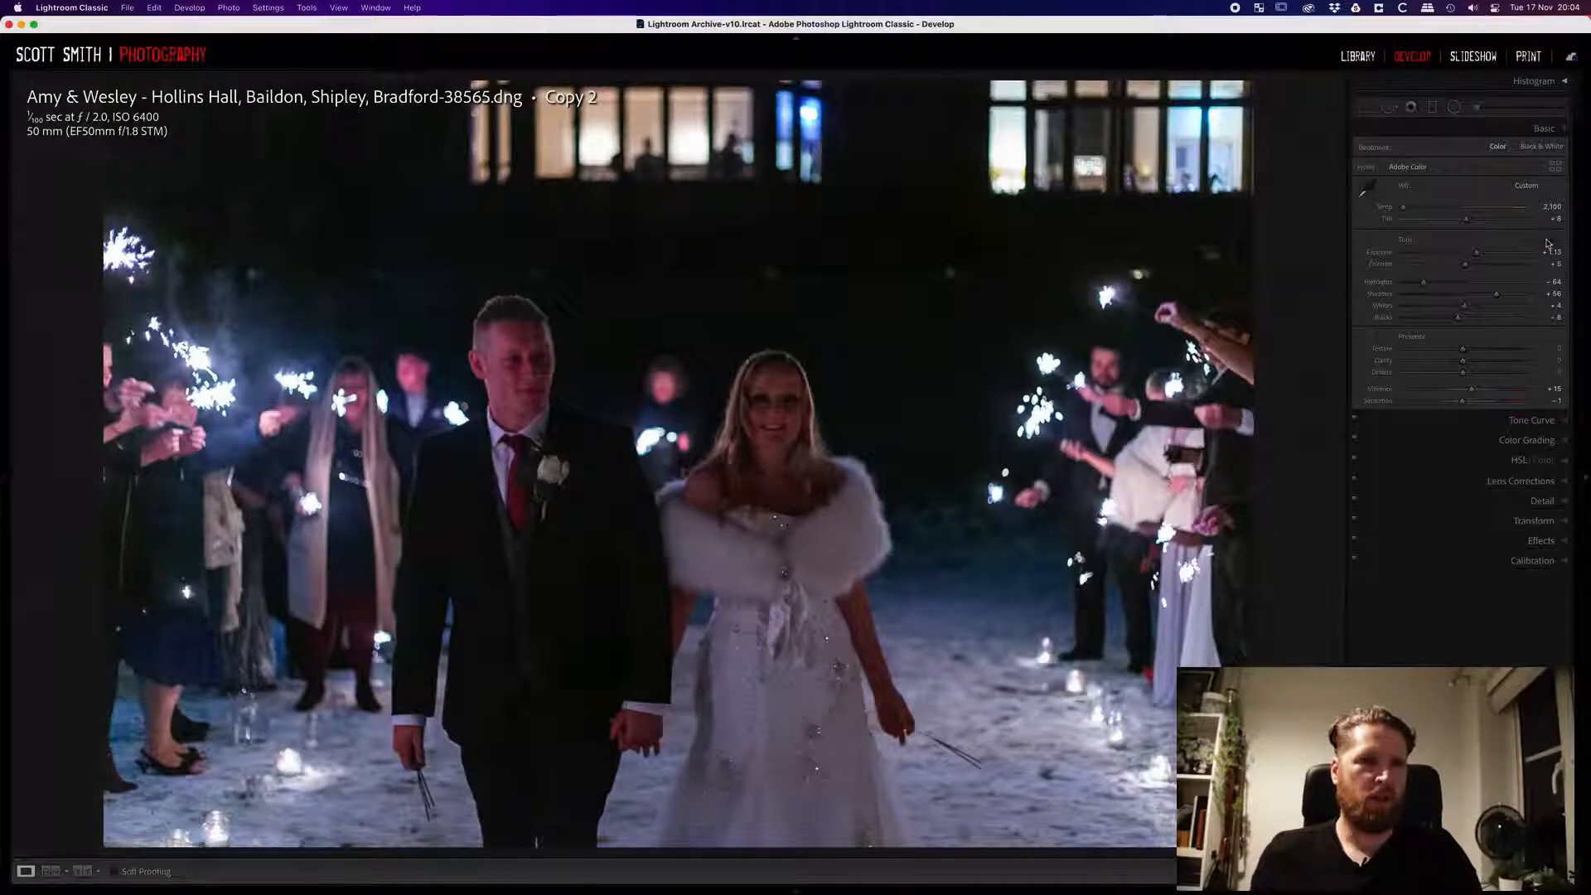
pyautogui.doubleClick(1406, 241)
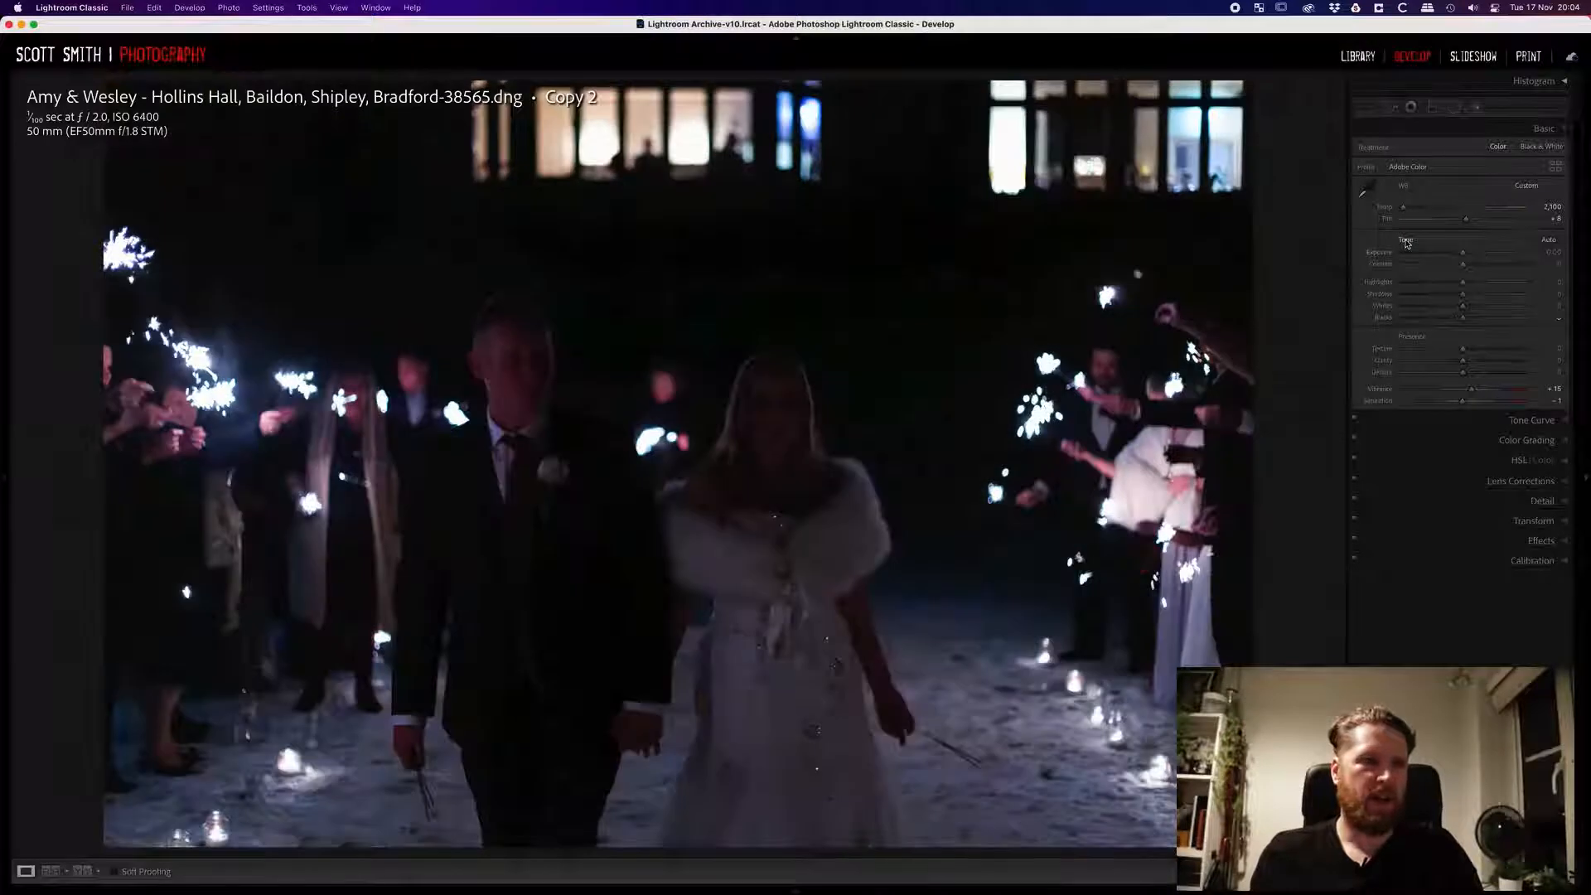
# Adjust the tone with Whites +25, Exposure +1.10, Contrast +15, Highlights -20 and Shadows +20.
pyautogui.click(1476, 308)
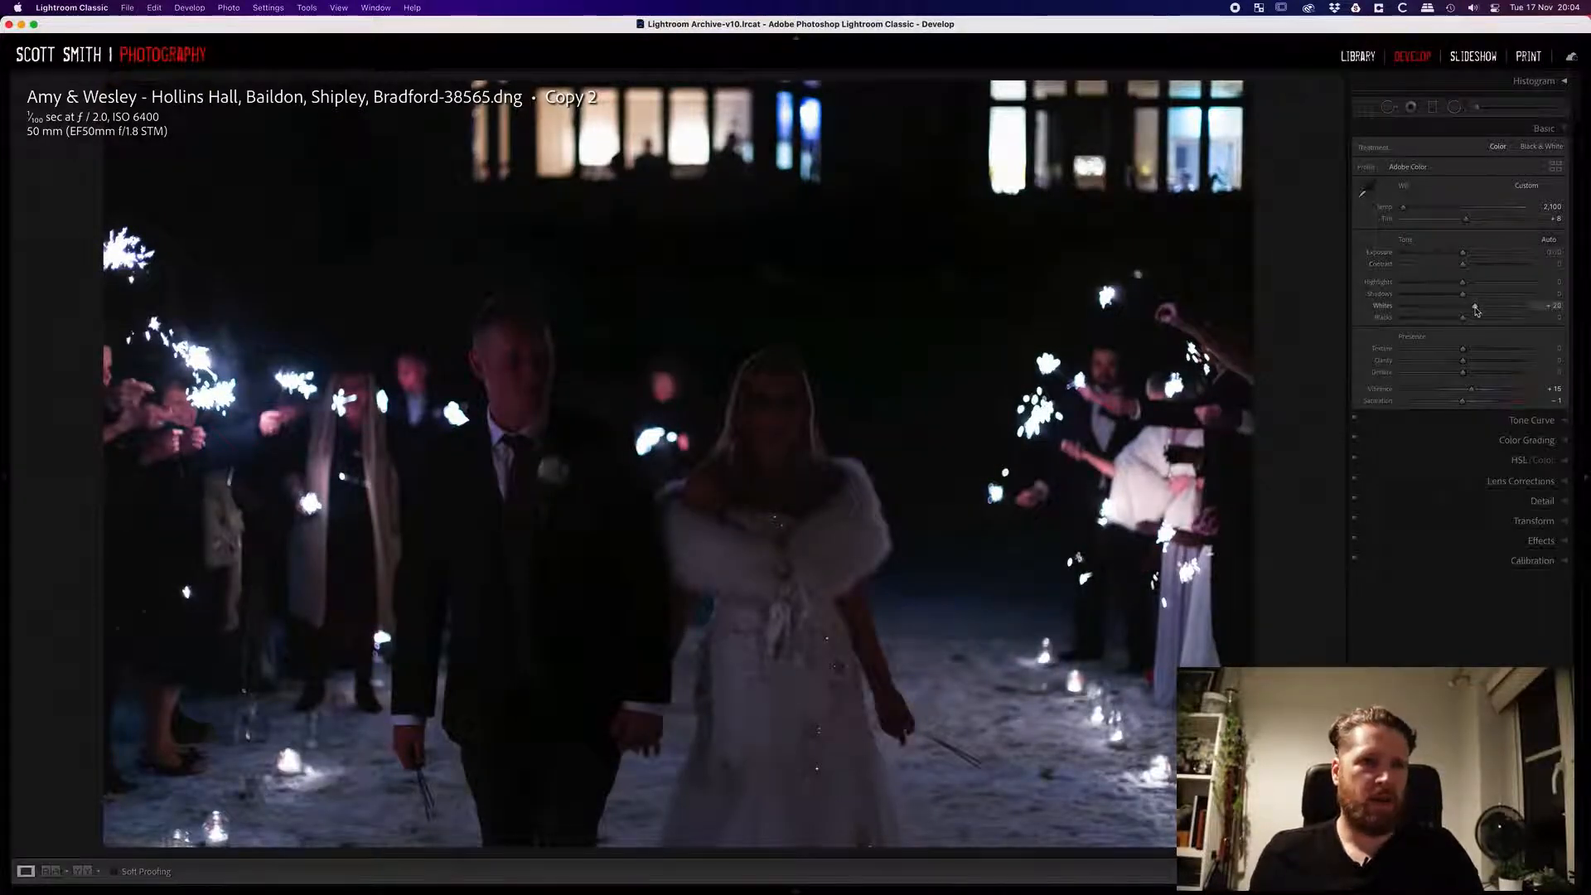
pyautogui.moveTo(1476, 310); pyautogui.dragTo(1478, 259)
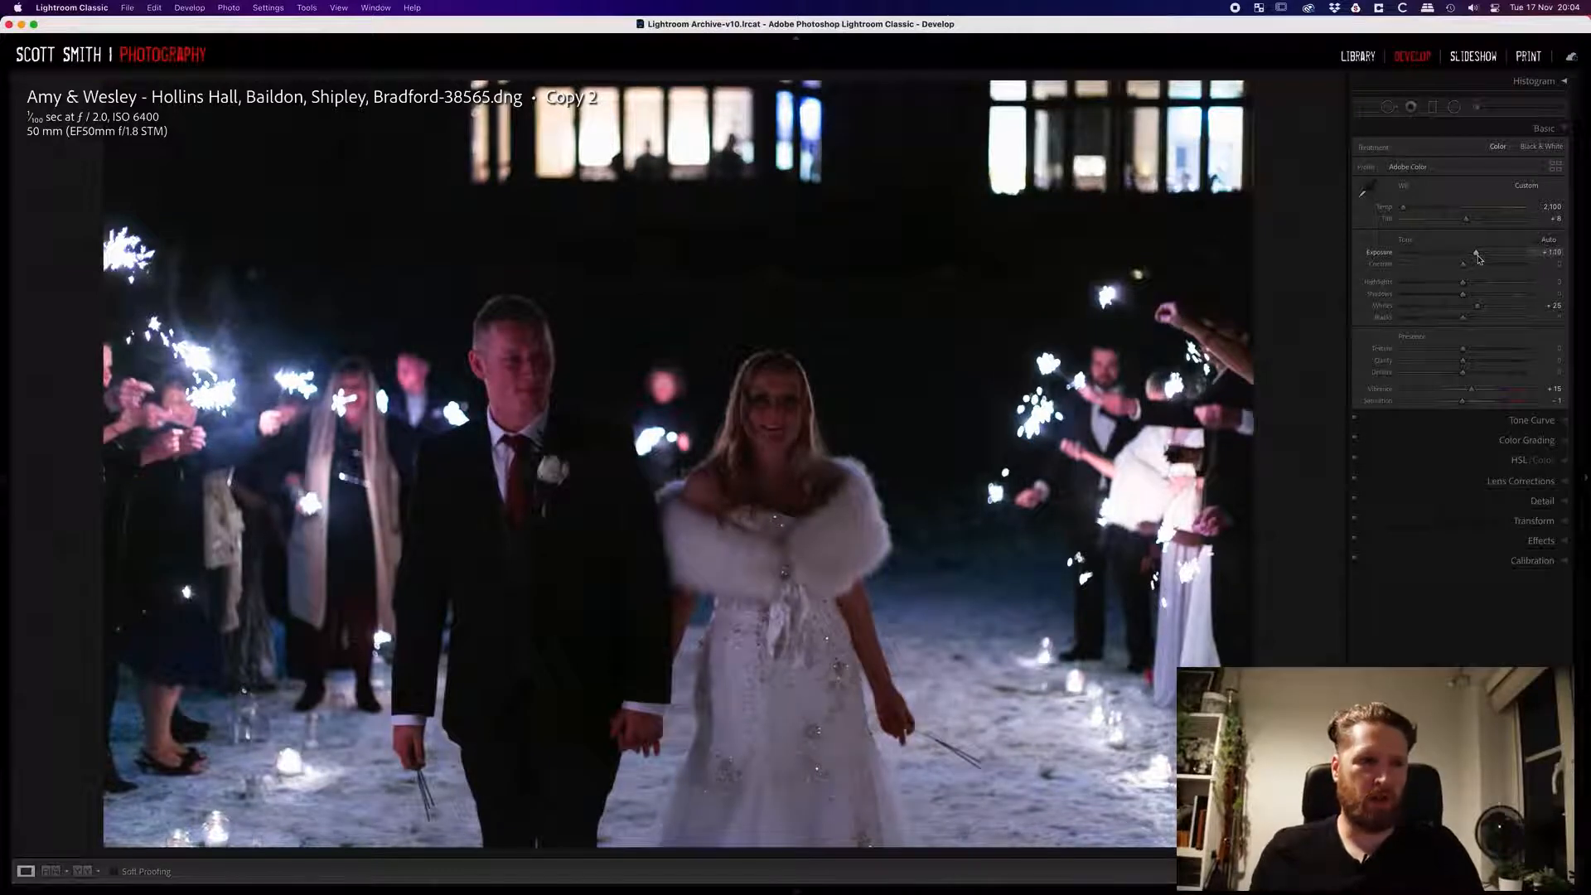
pyautogui.moveTo(1462, 265); pyautogui.dragTo(1475, 298)
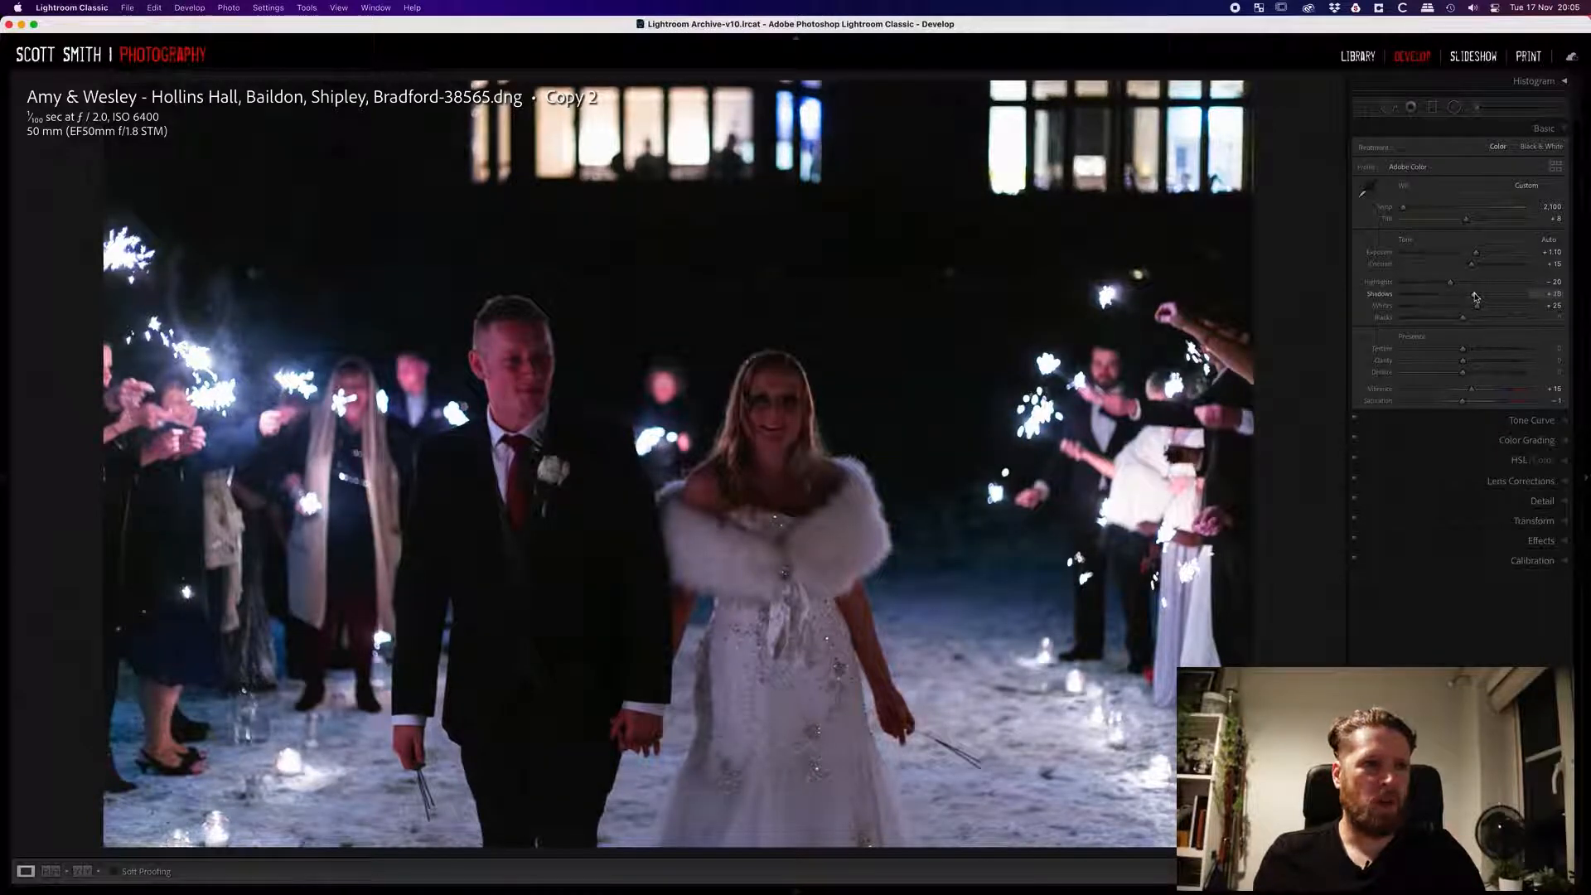
# Set Clarity to +15 and warm the white balance temperature slightly.
pyautogui.moveTo(1463, 361); pyautogui.dragTo(1471, 365)
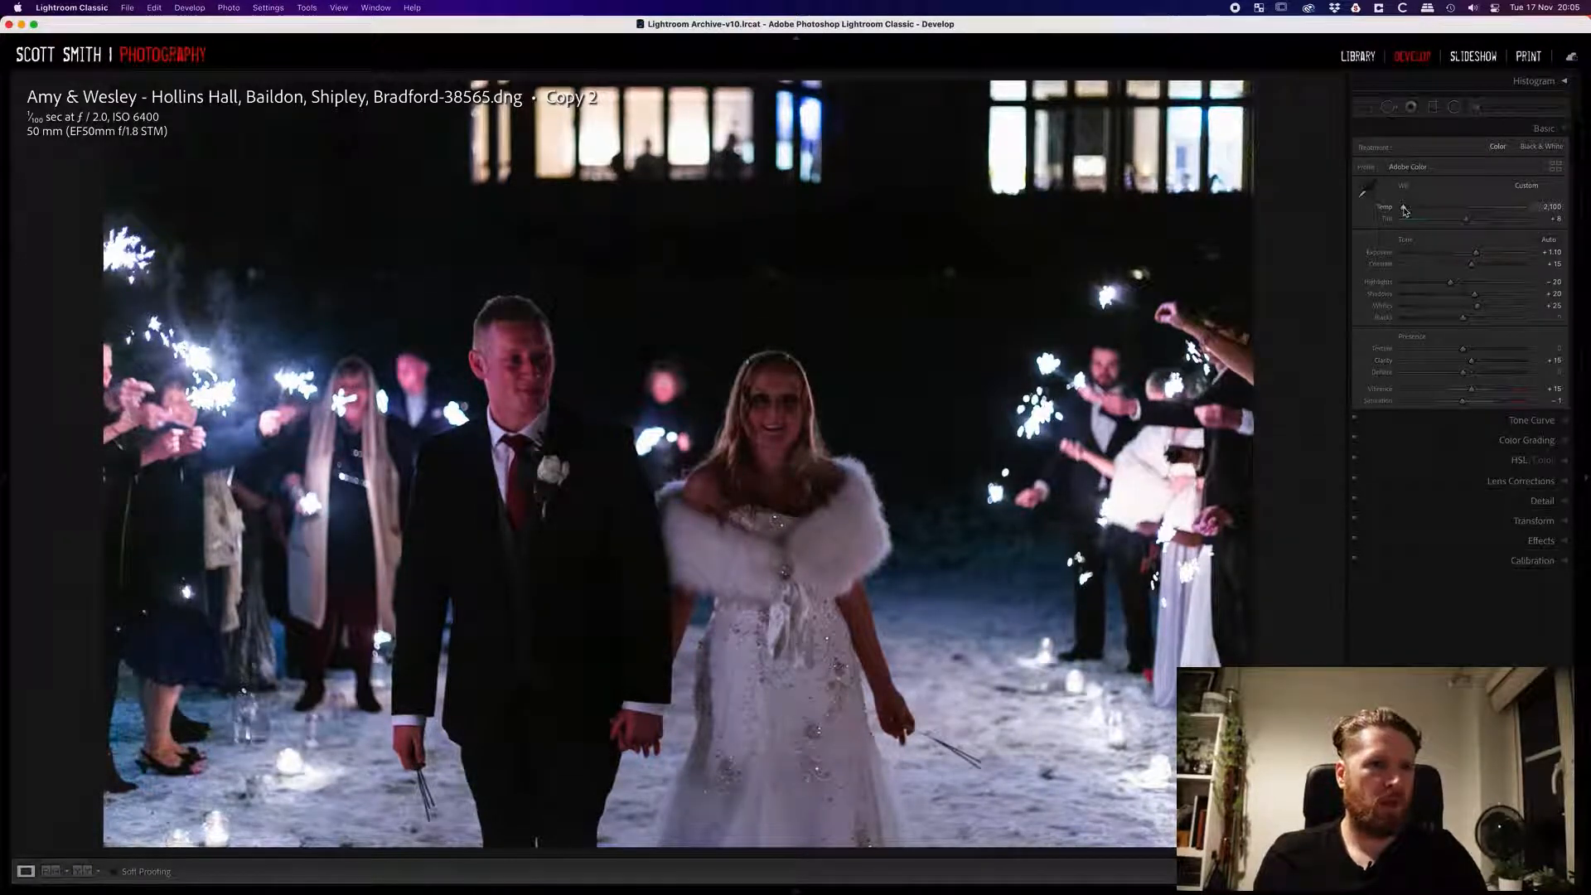
pyautogui.moveTo(1405, 210); pyautogui.dragTo(1406, 211)
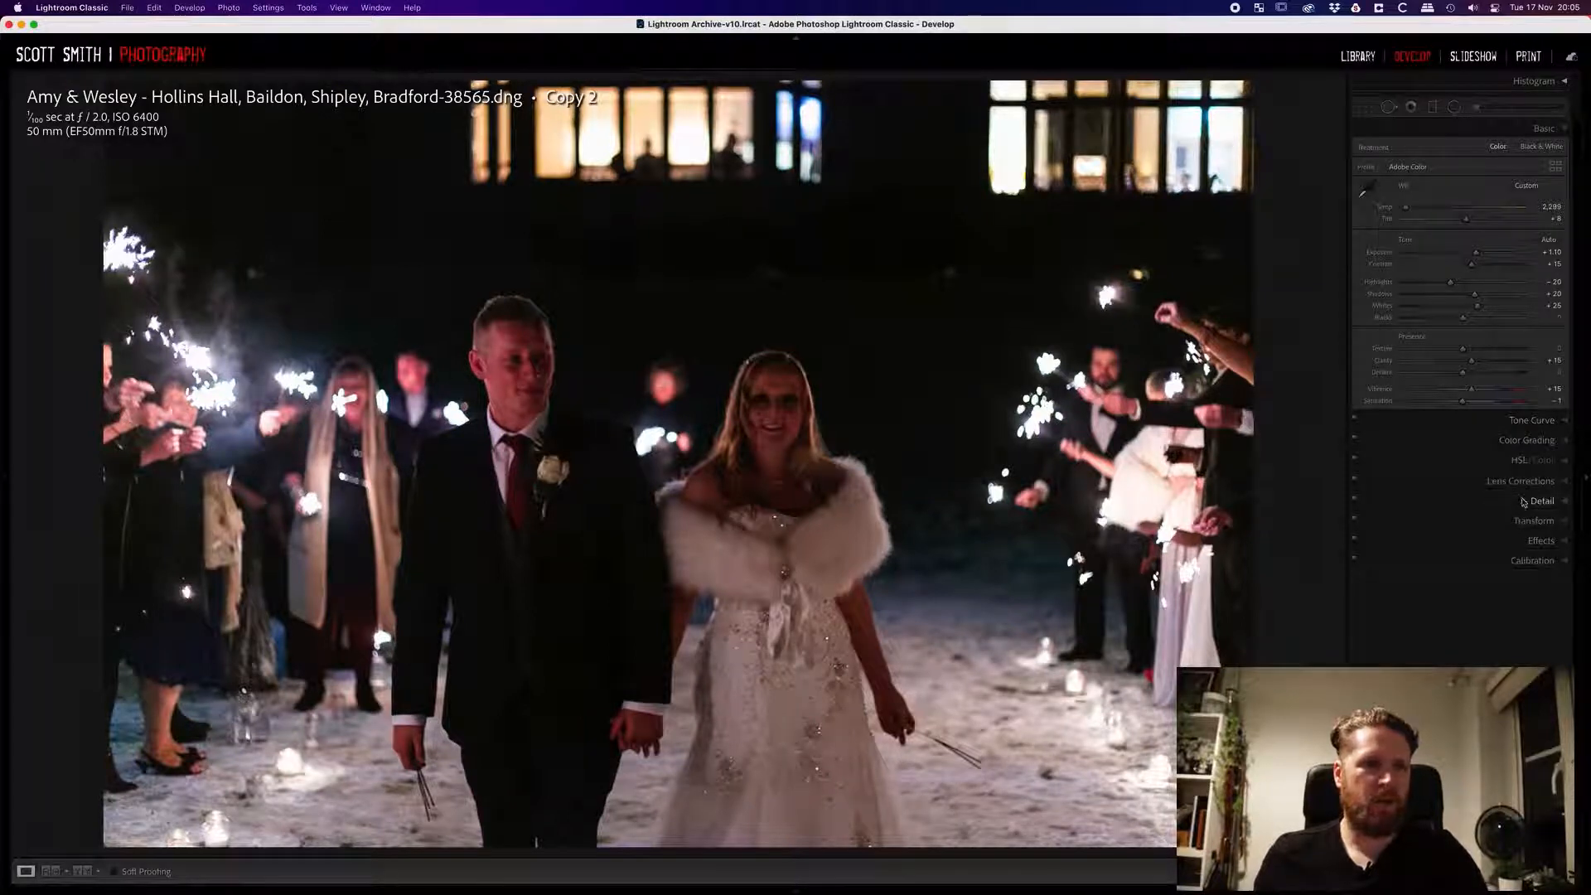
# Apply luminance noise reduction of about 20 while checking the couple at a closer zoom.
pyautogui.click(1526, 502)
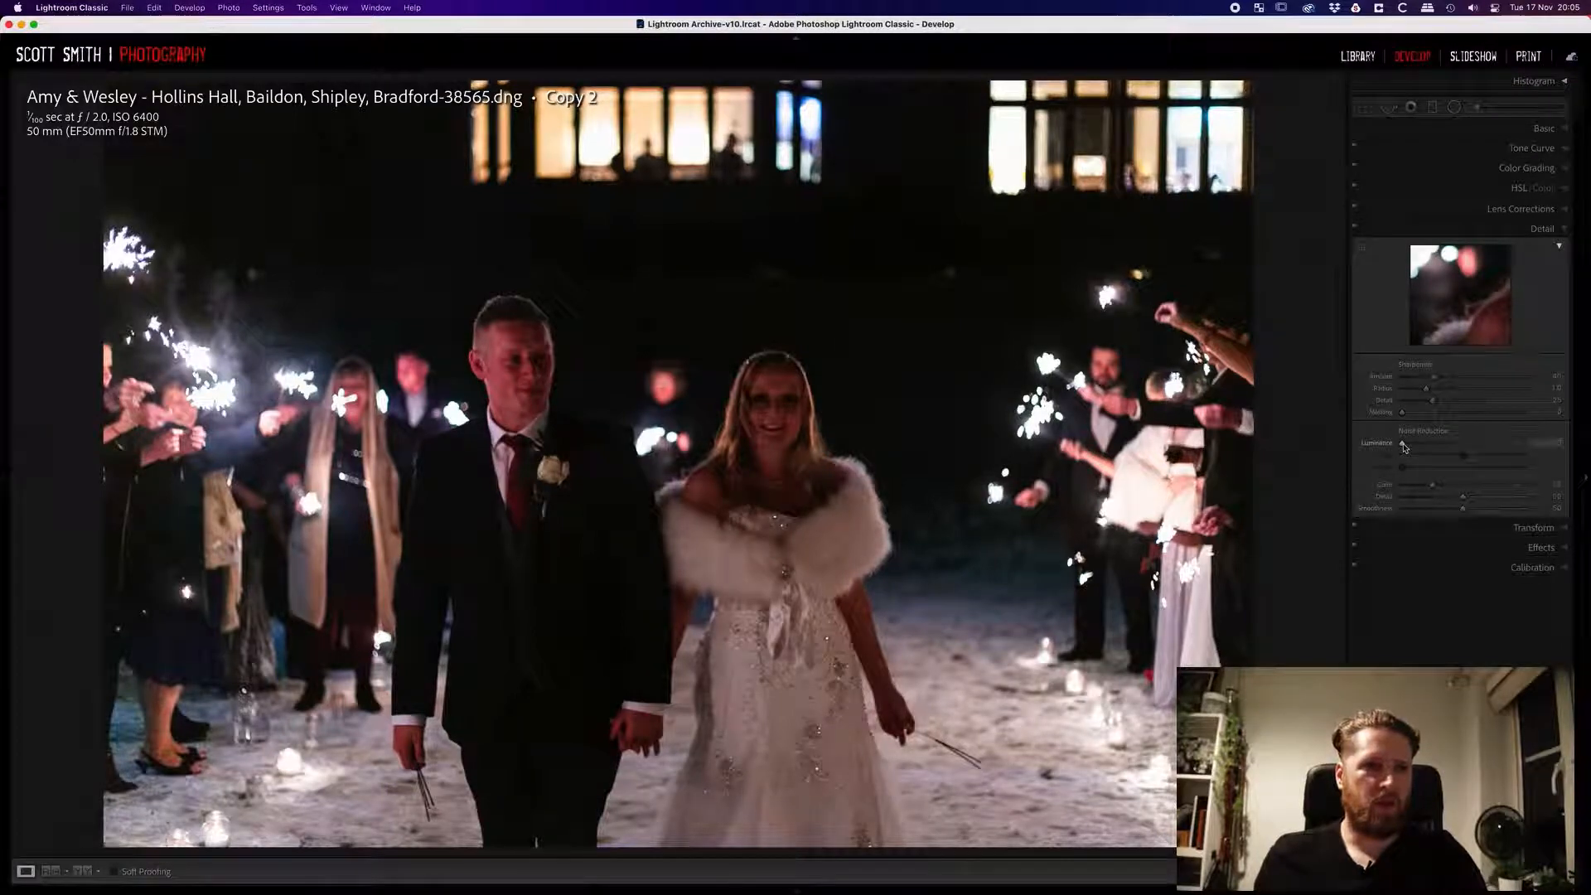
pyautogui.click(1094, 294)
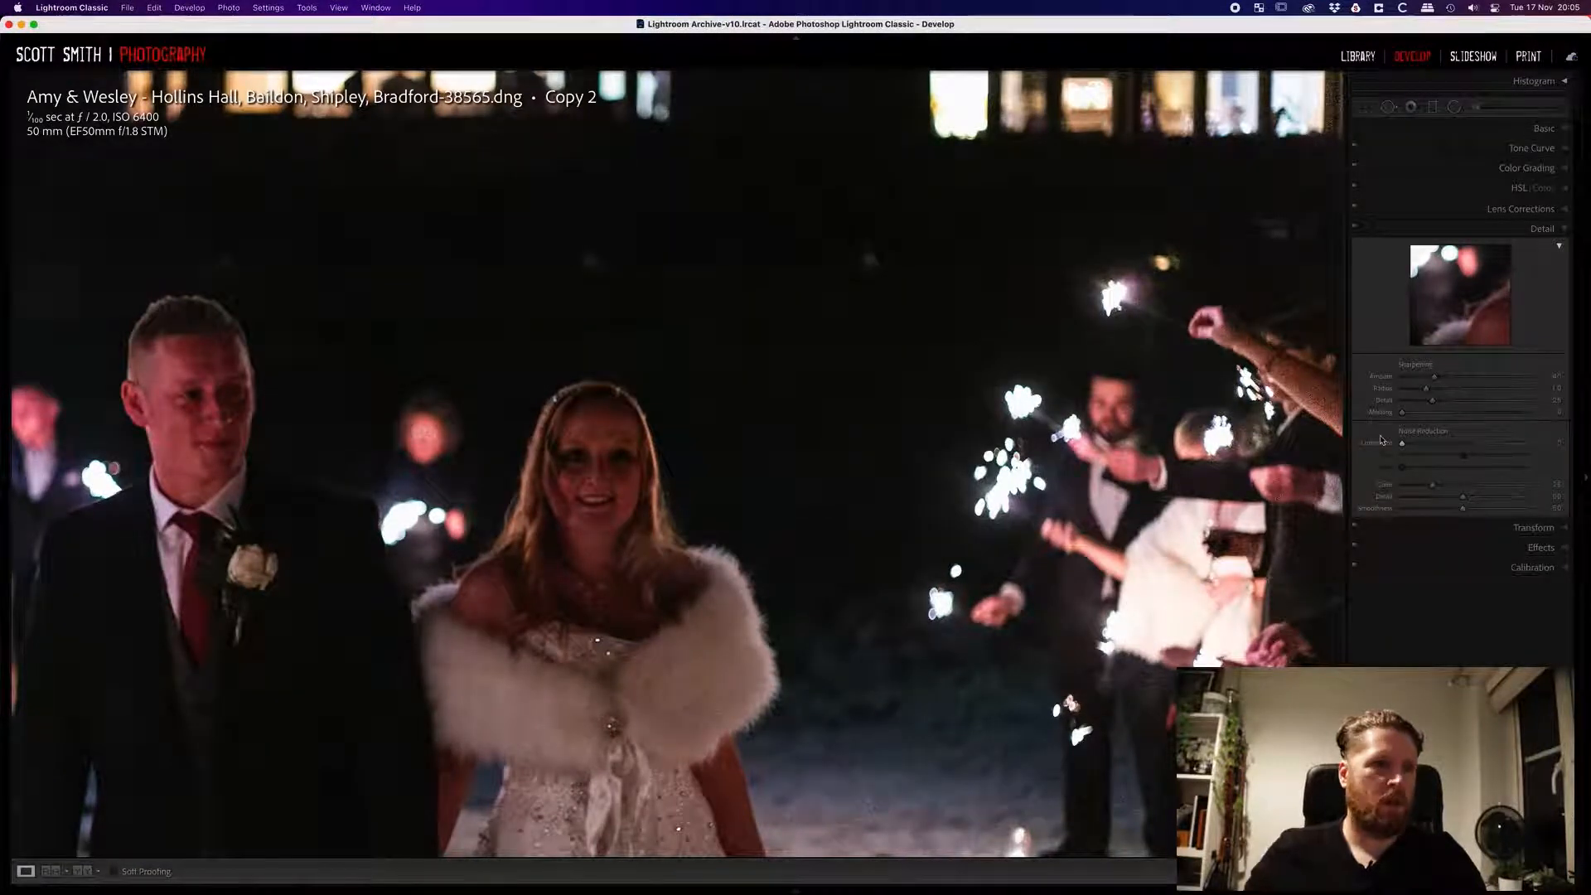
pyautogui.moveTo(1402, 443); pyautogui.dragTo(1420, 448)
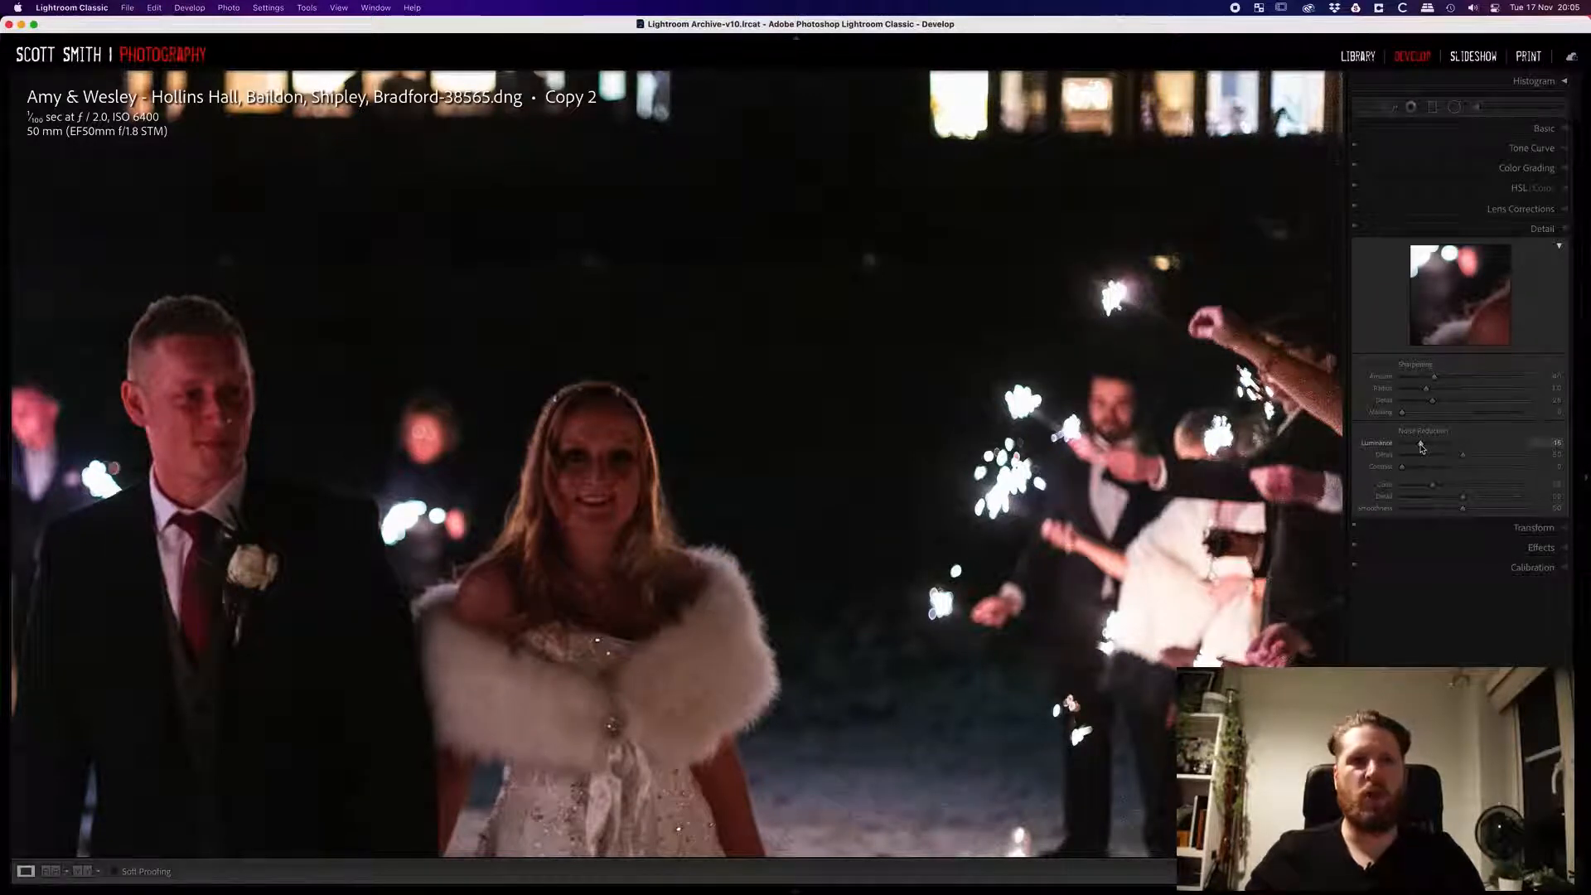
pyautogui.moveTo(1423, 449); pyautogui.dragTo(1426, 449)
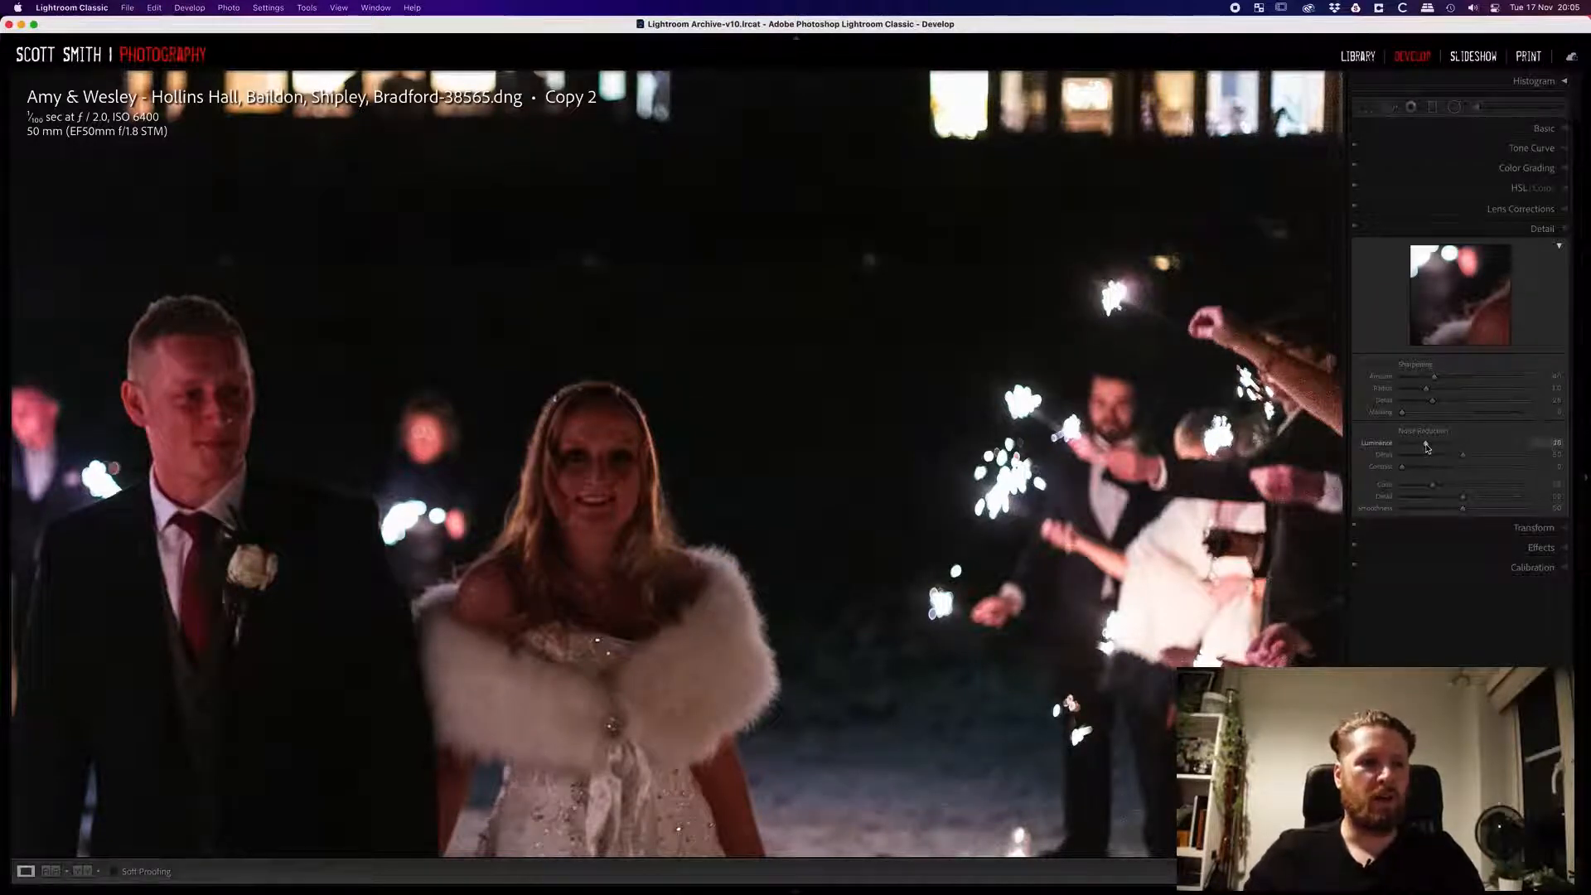
pyautogui.click(1542, 229)
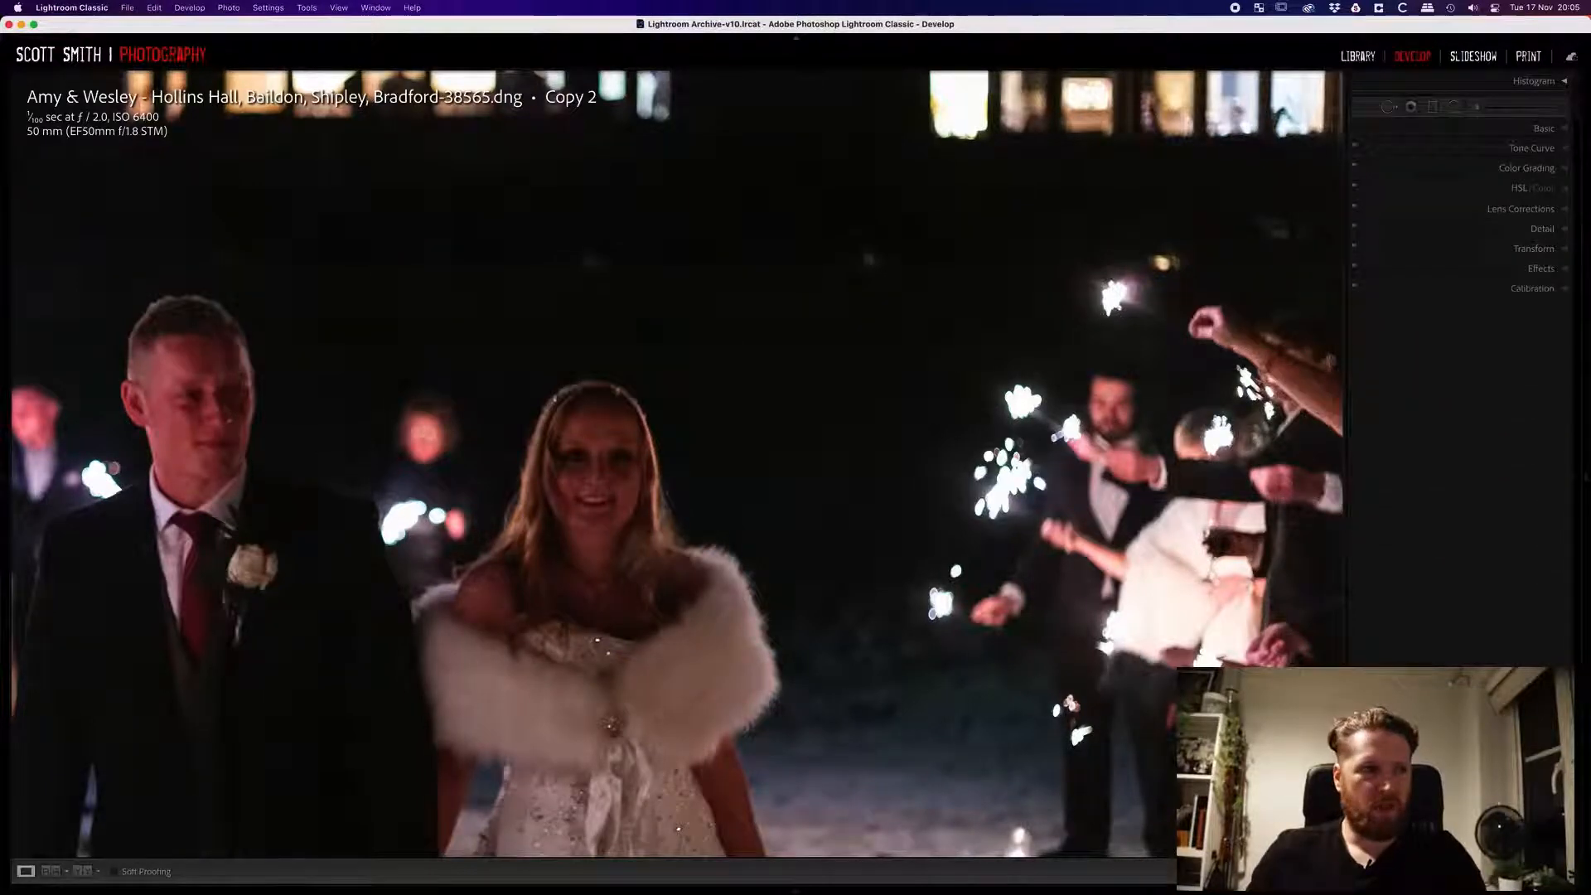
# Add a dark post-crop vignette with an amount of about -20.
pyautogui.click(1533, 271)
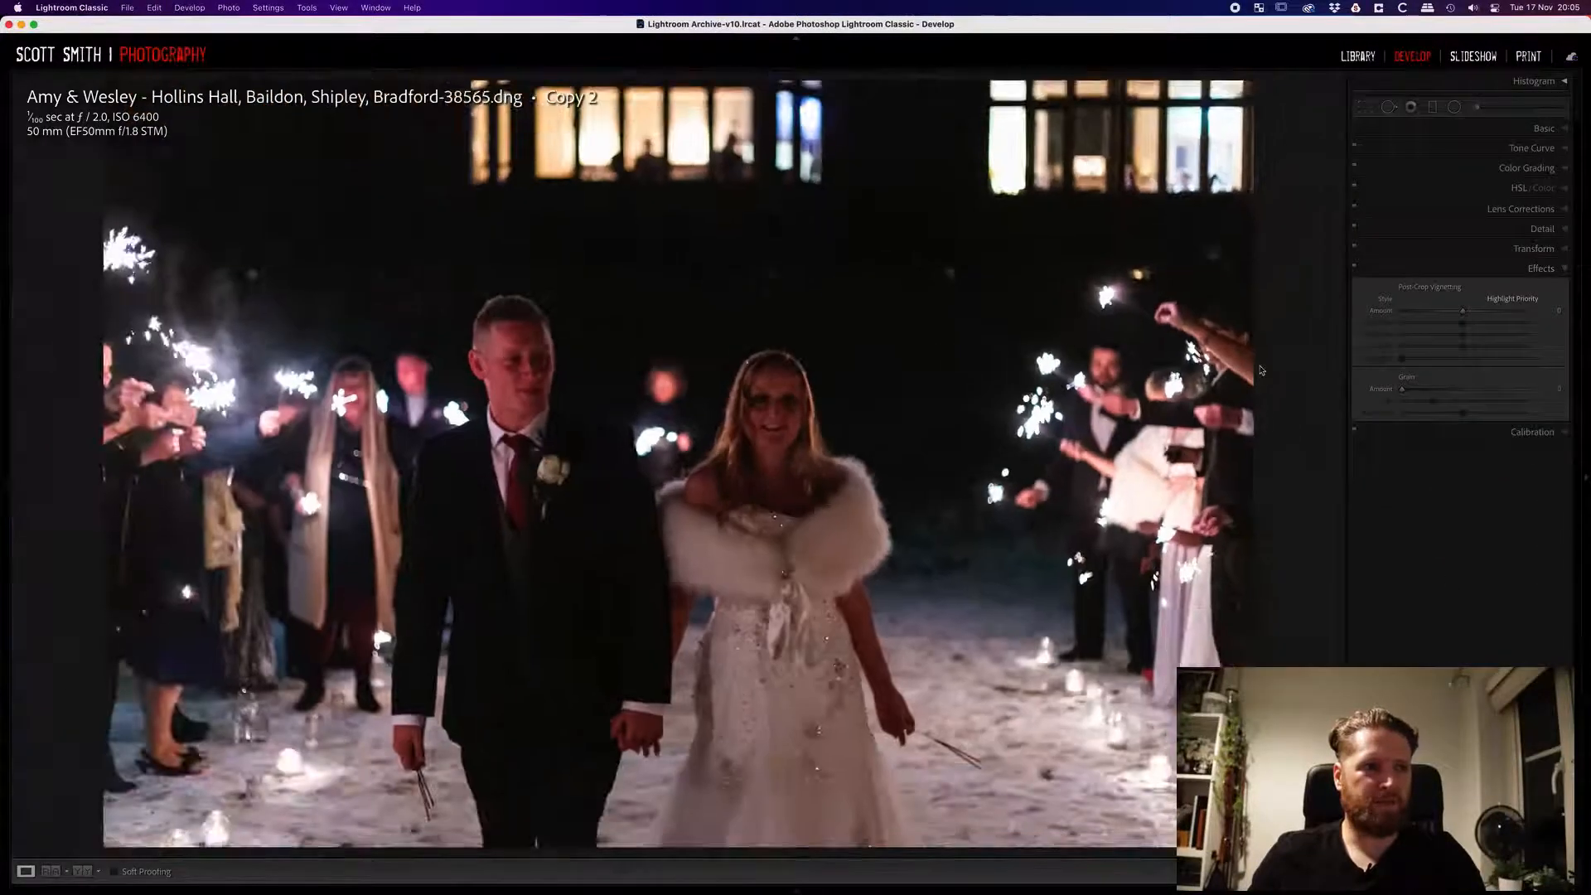
pyautogui.moveTo(1463, 311); pyautogui.dragTo(1451, 313)
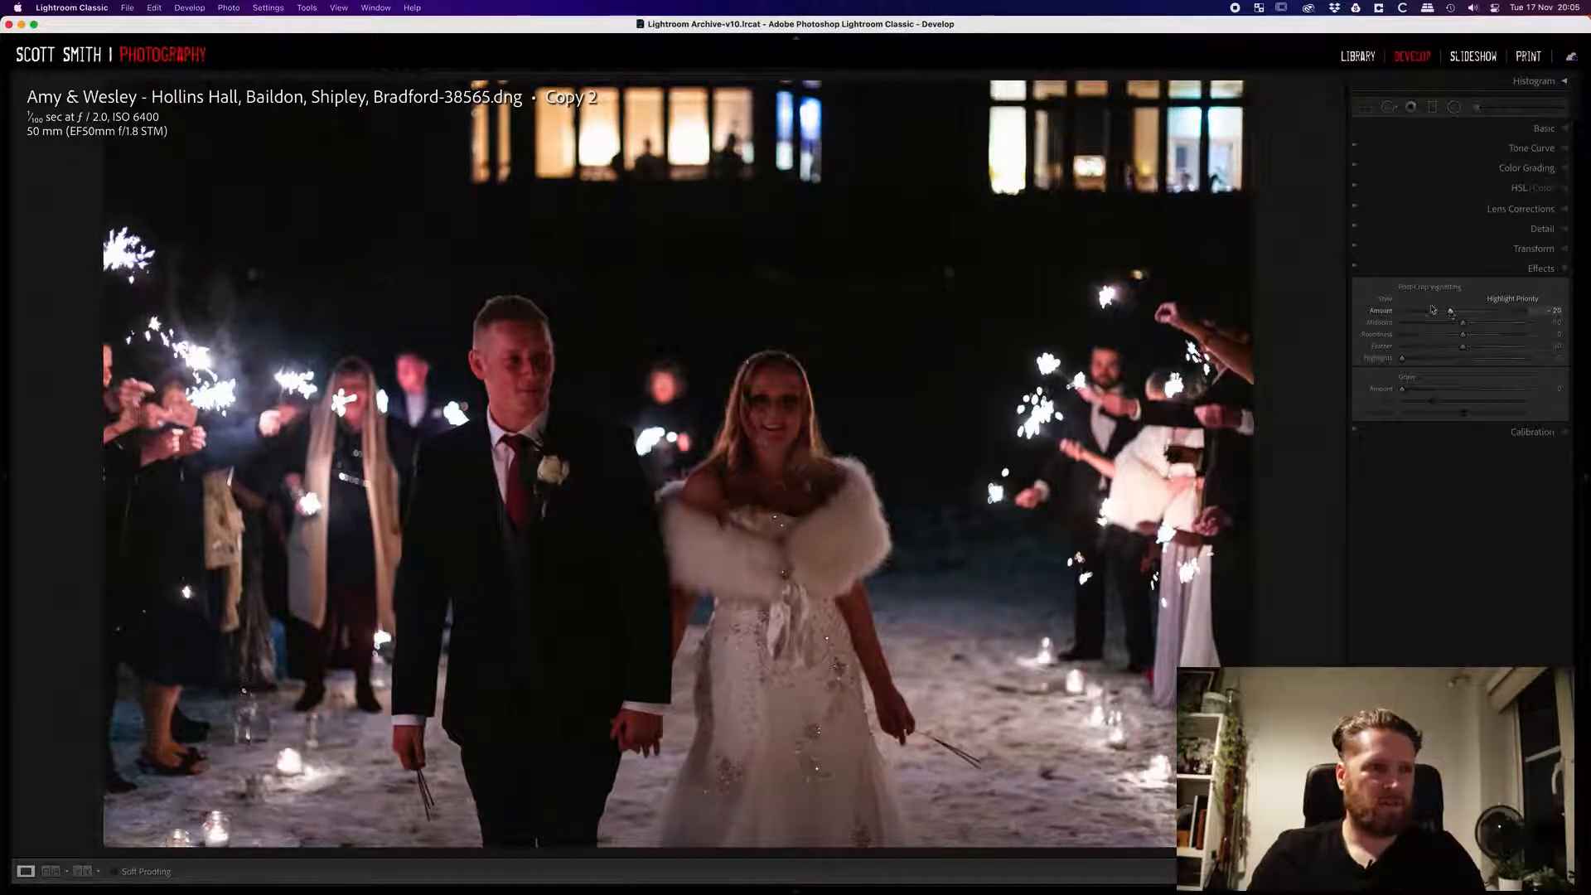
# Send the edited photo to Photoshop and duplicate the Background layer.
pyautogui.press('super+e')
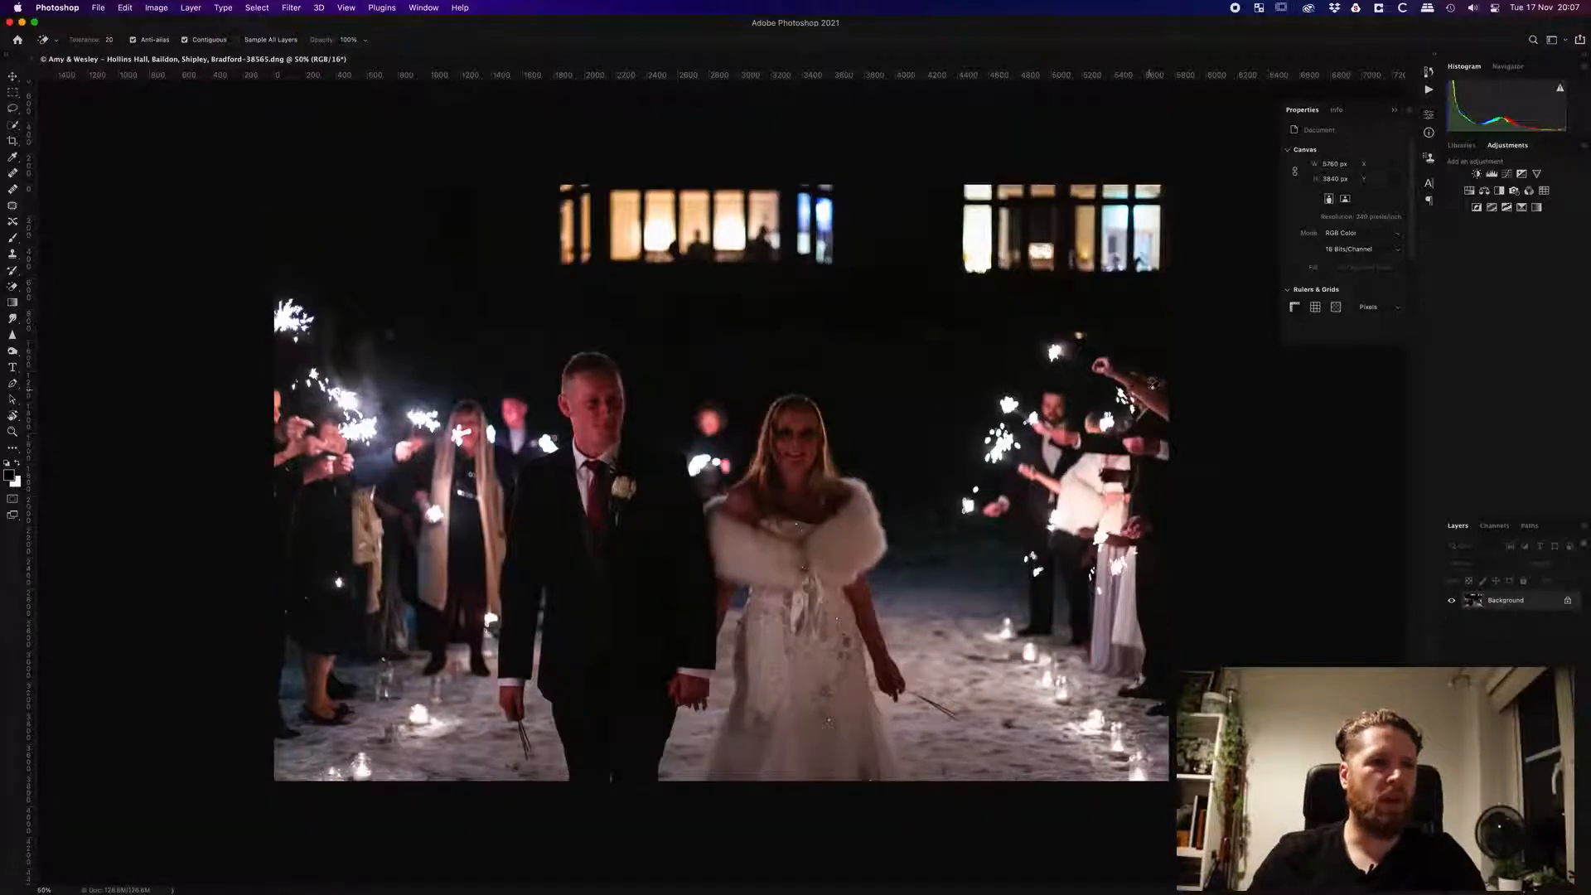
pyautogui.press('super+j')
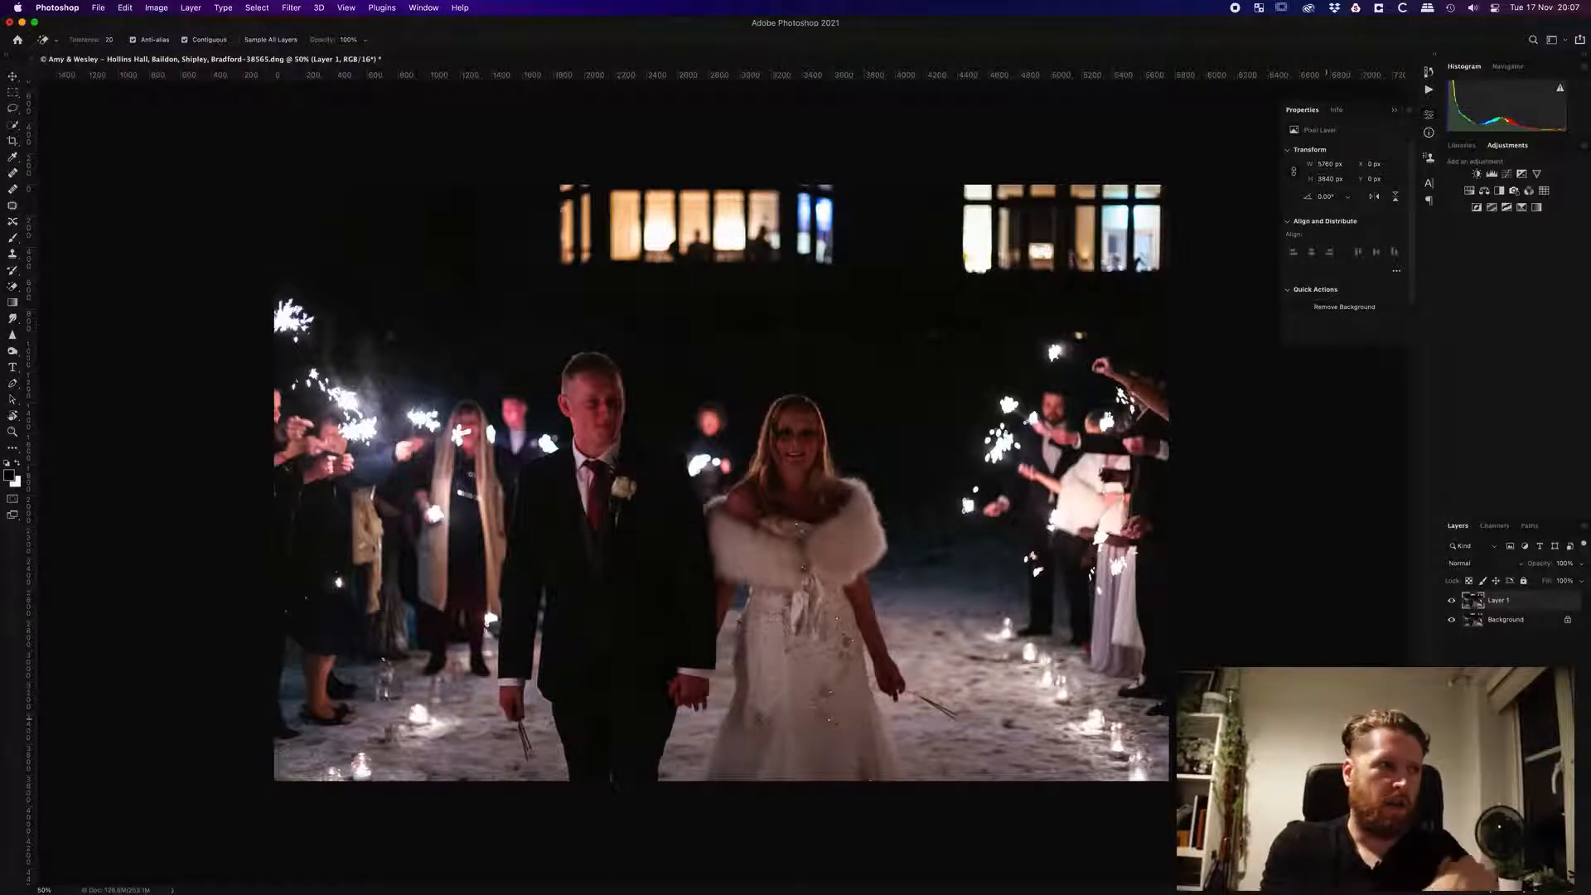
pyautogui.click(12, 108)
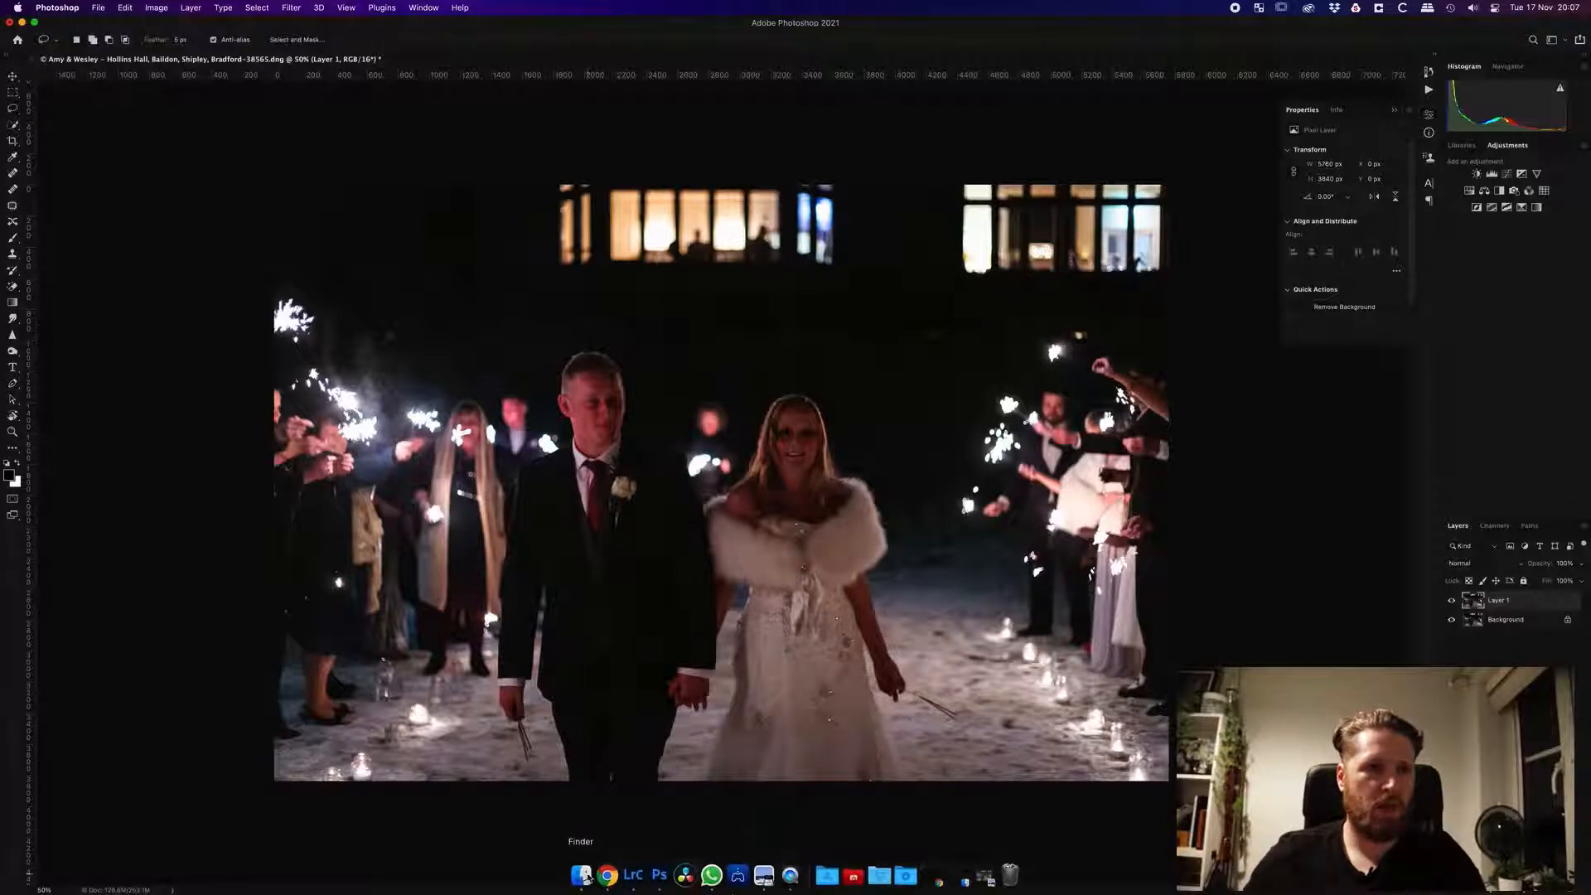
# Add a new layer and place Final Snow Overlays -0741 from the Snow-verlays folder over the photo.
pyautogui.click(582, 876)
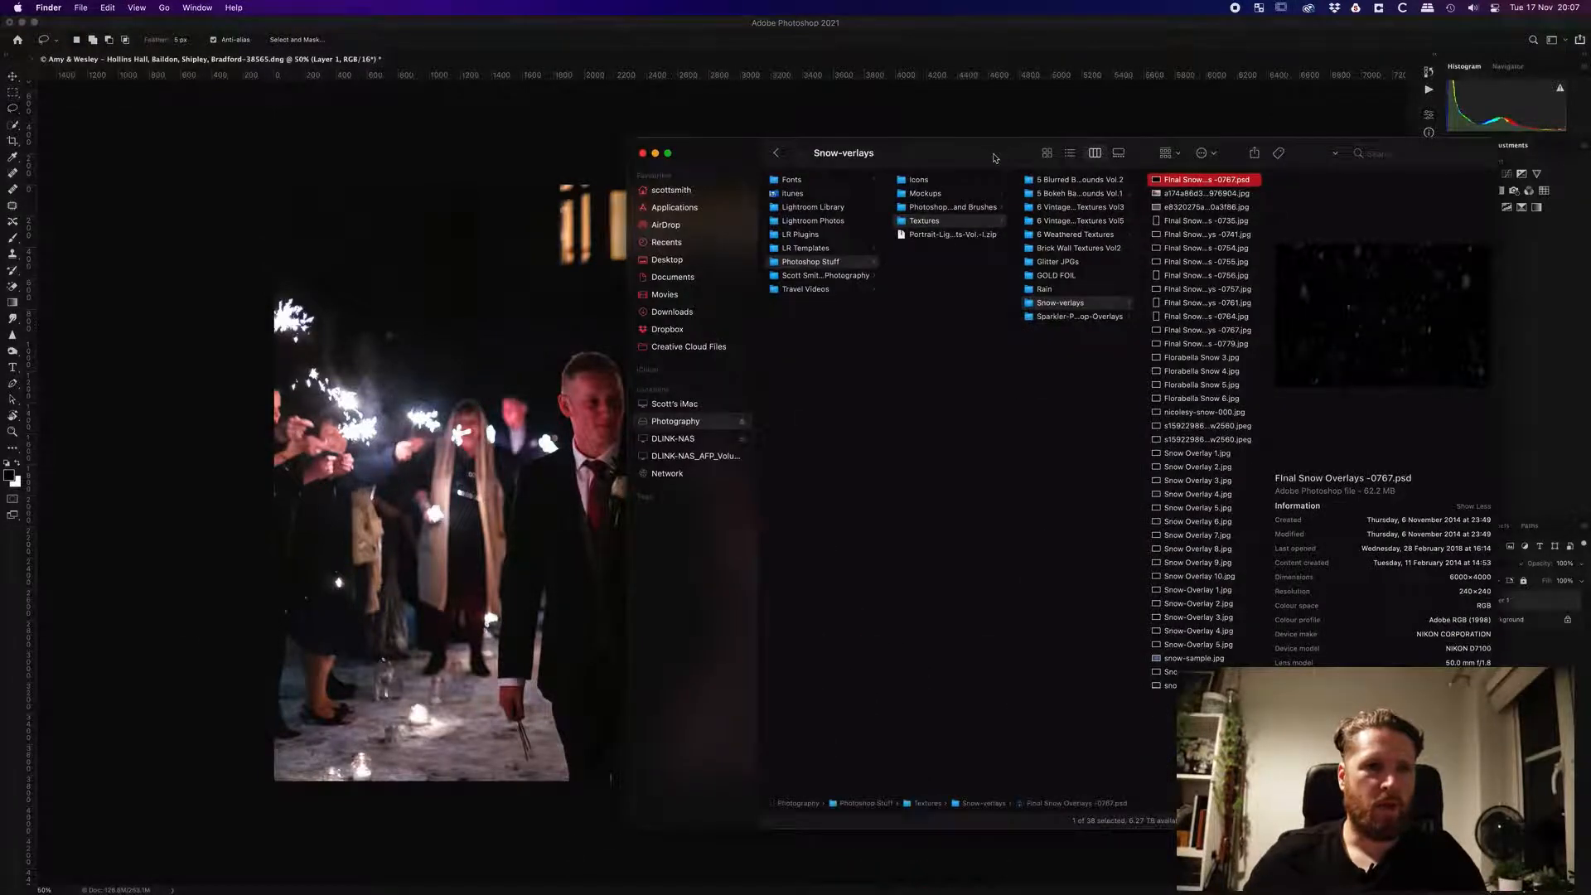
pyautogui.moveTo(996, 155); pyautogui.dragTo(1590, 222)
pyautogui.click(1545, 503)
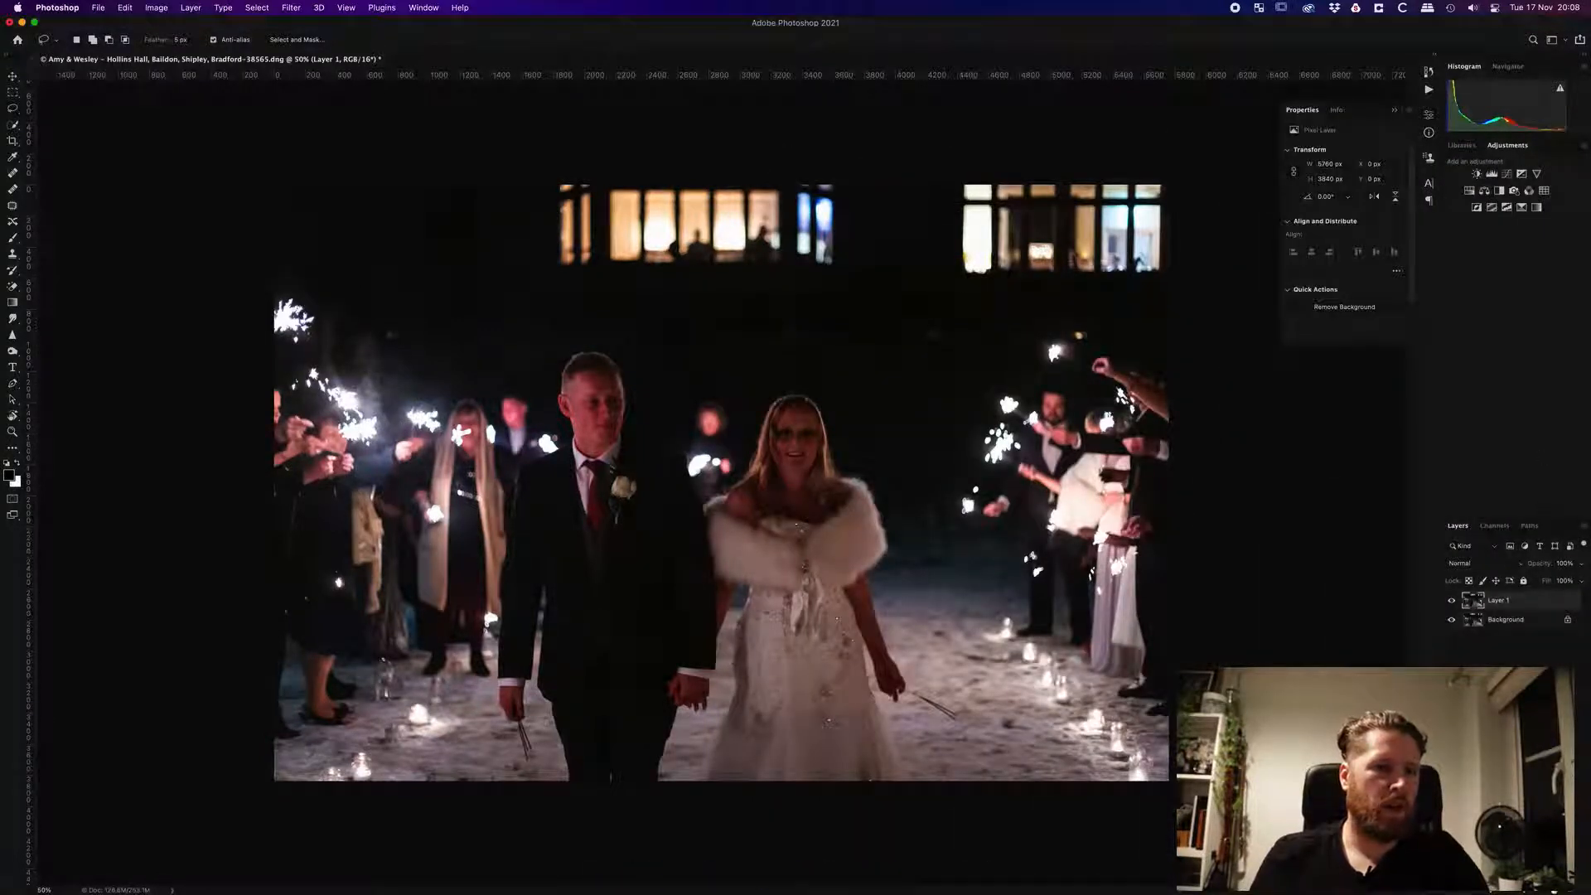
pyautogui.press('super+shift+alt+n')
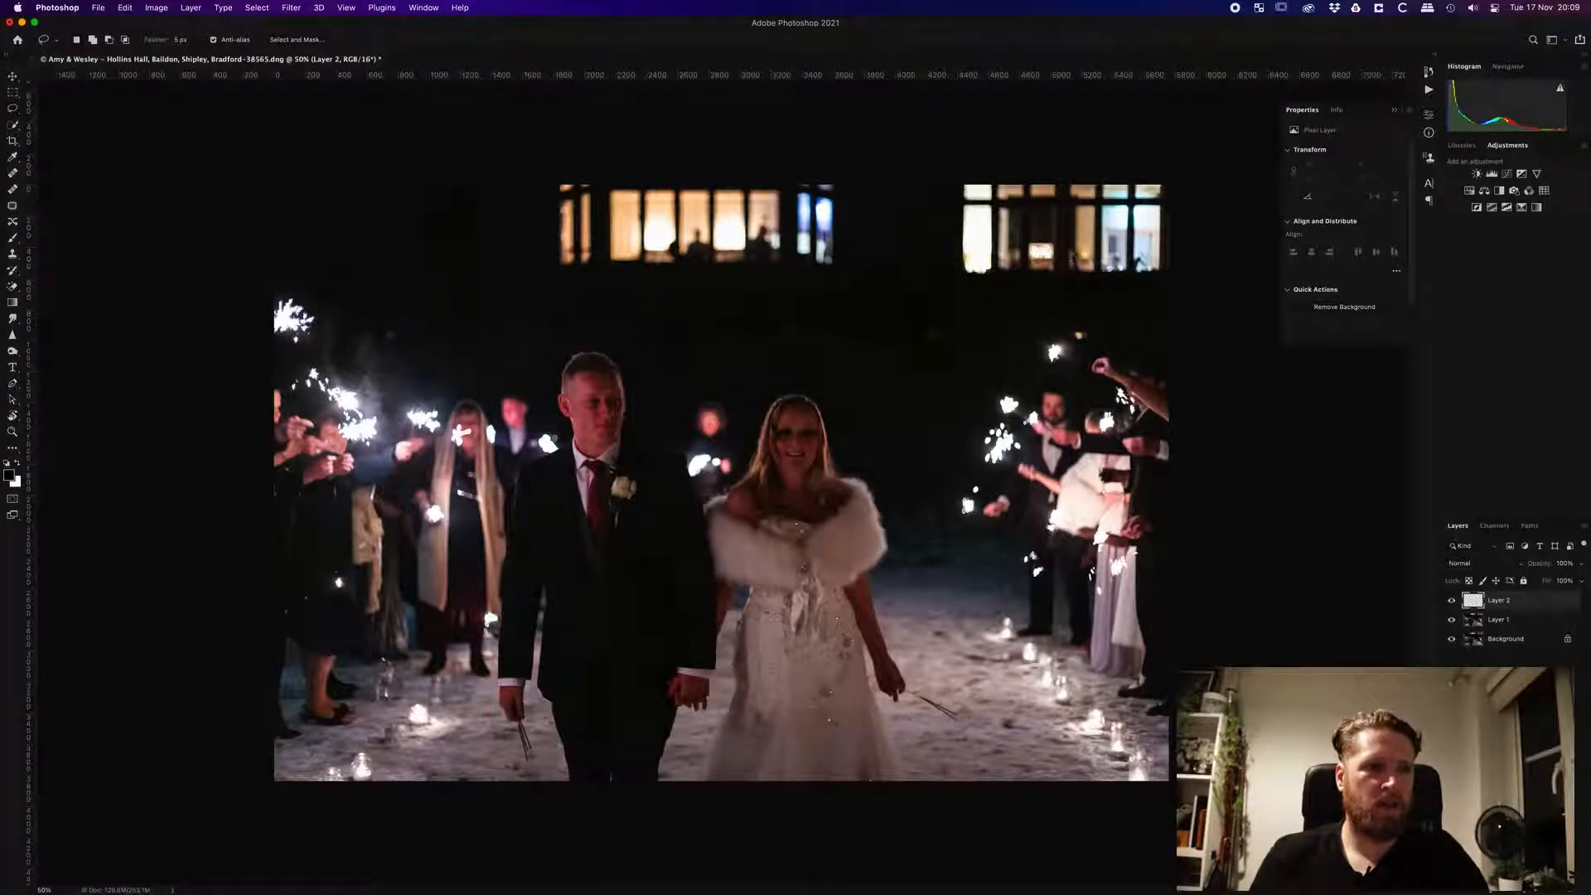
pyautogui.moveTo(808, 506); pyautogui.dragTo(780, 527)
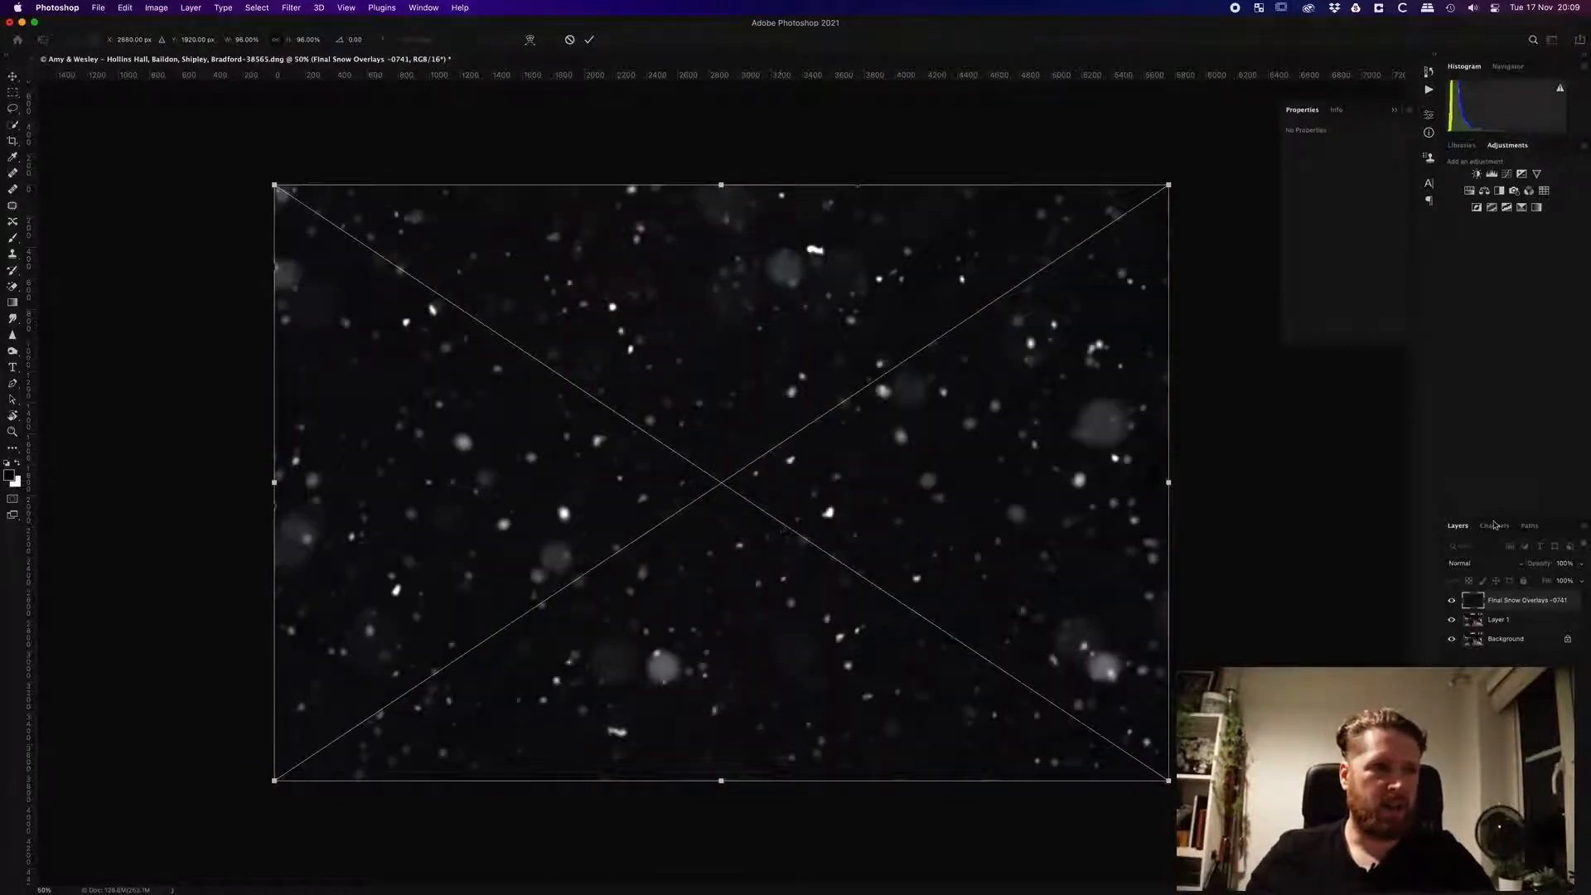
# Try the Lighten blend mode on the snow overlay, and set it to Screen.
pyautogui.click(1483, 564)
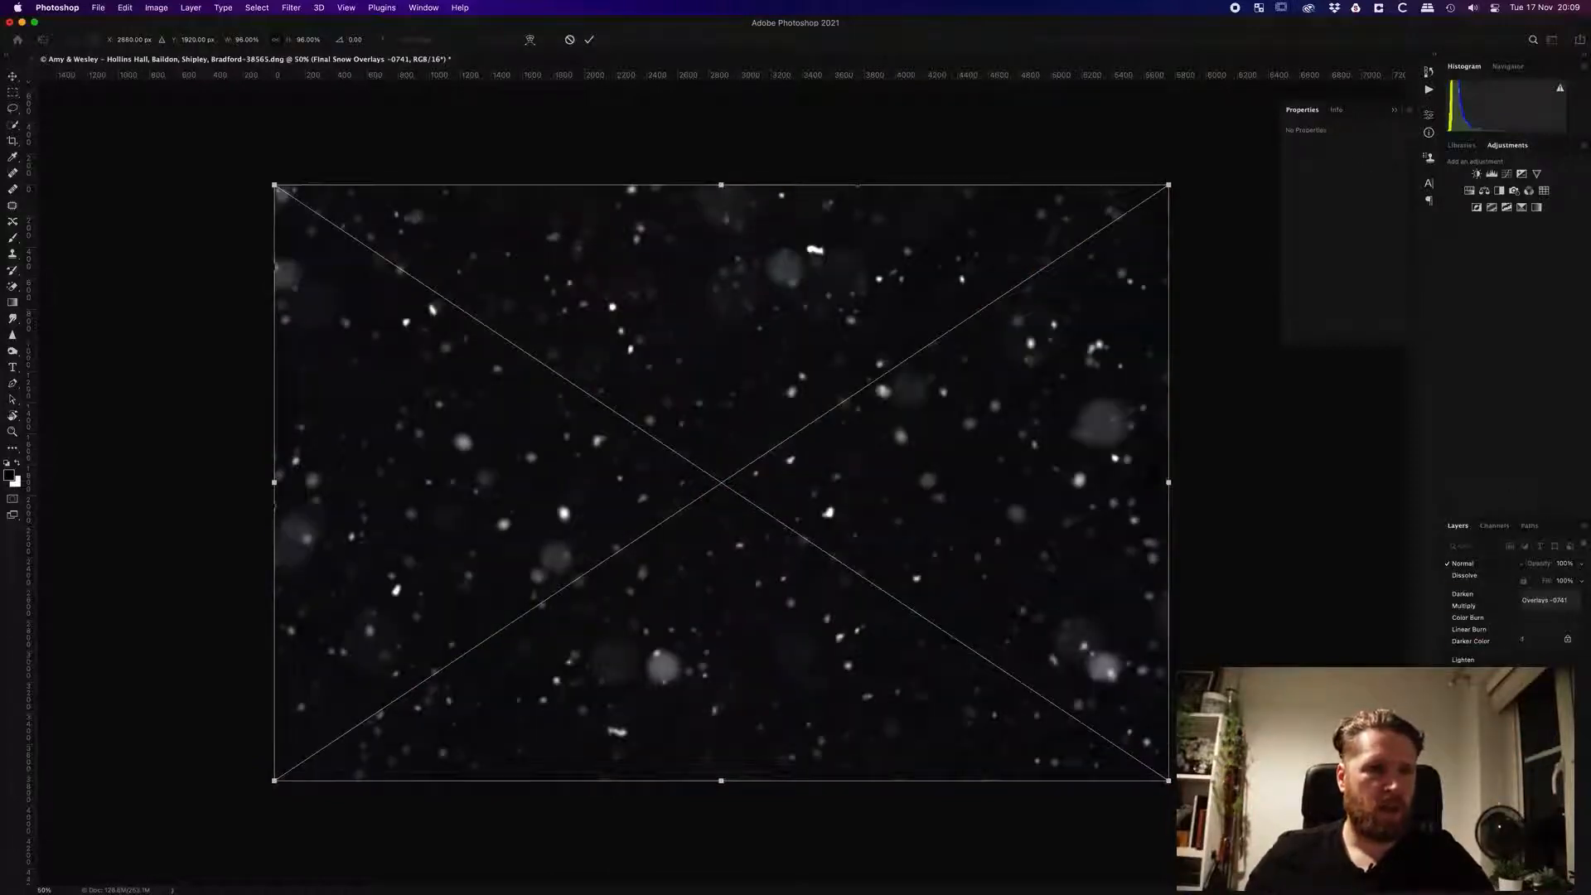
pyautogui.click(1463, 660)
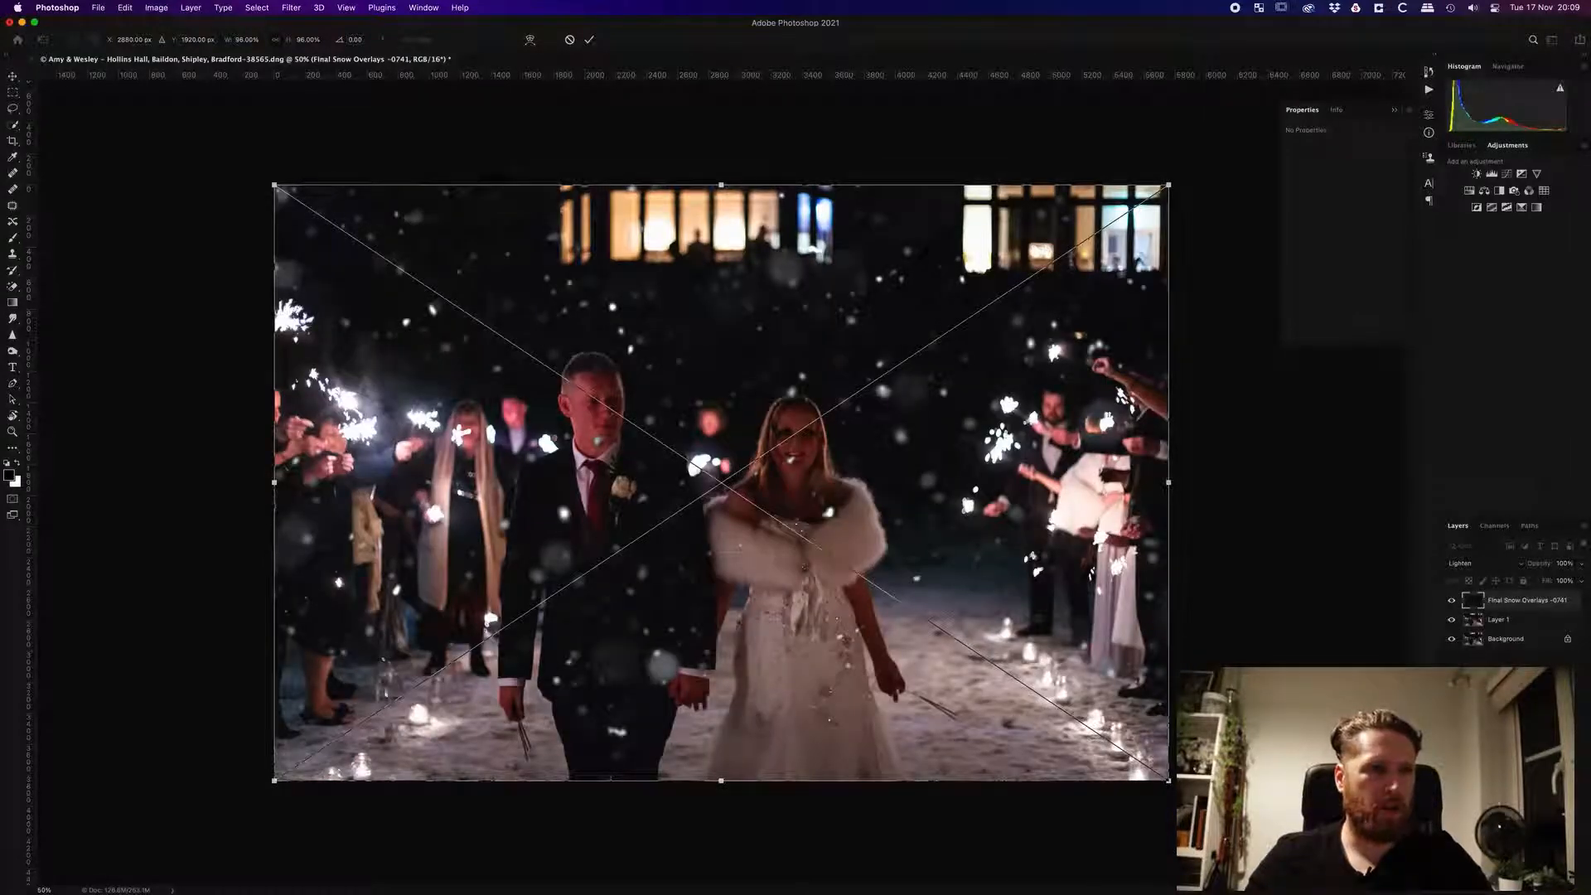
pyautogui.click(1508, 563)
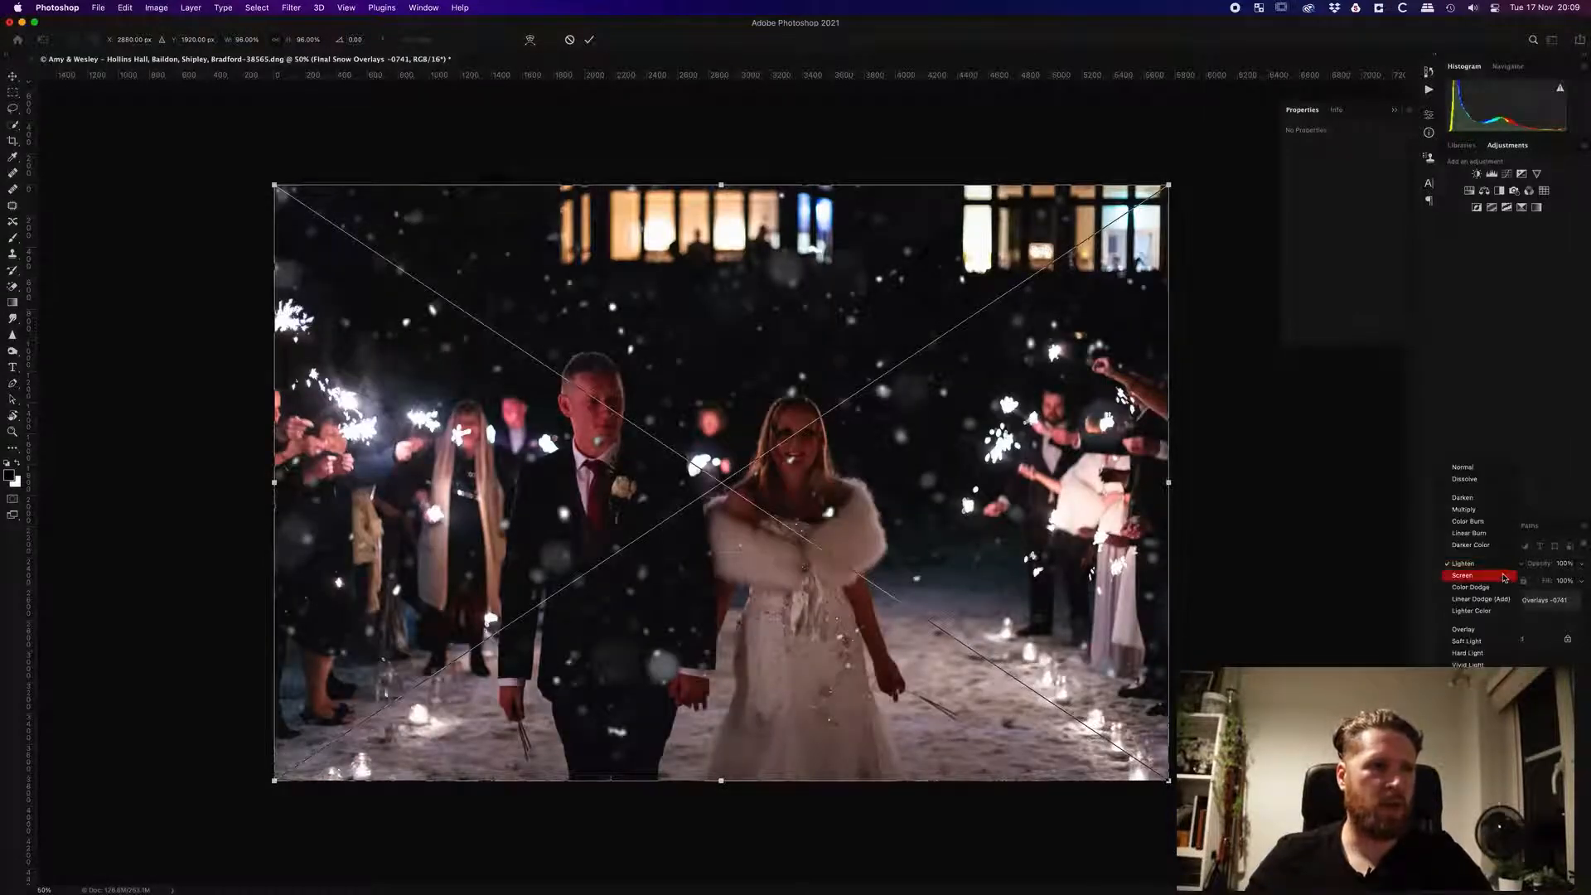
pyautogui.click(1481, 575)
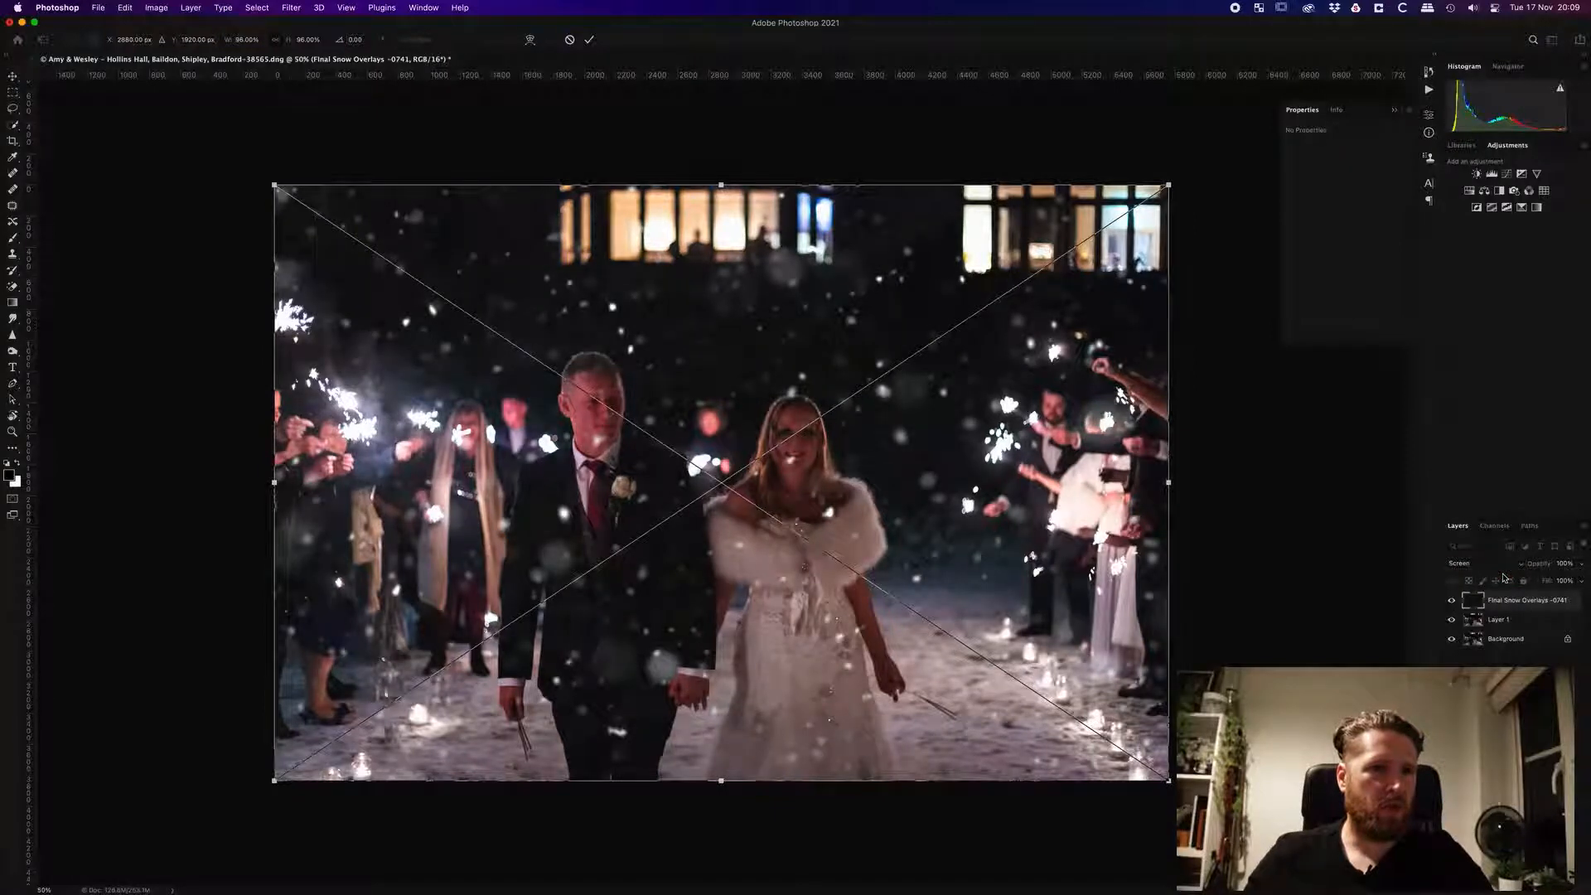
# Try the Overlay blend mode on the snow layer, and switch it back to Screen.
pyautogui.click(1483, 564)
pyautogui.click(1468, 621)
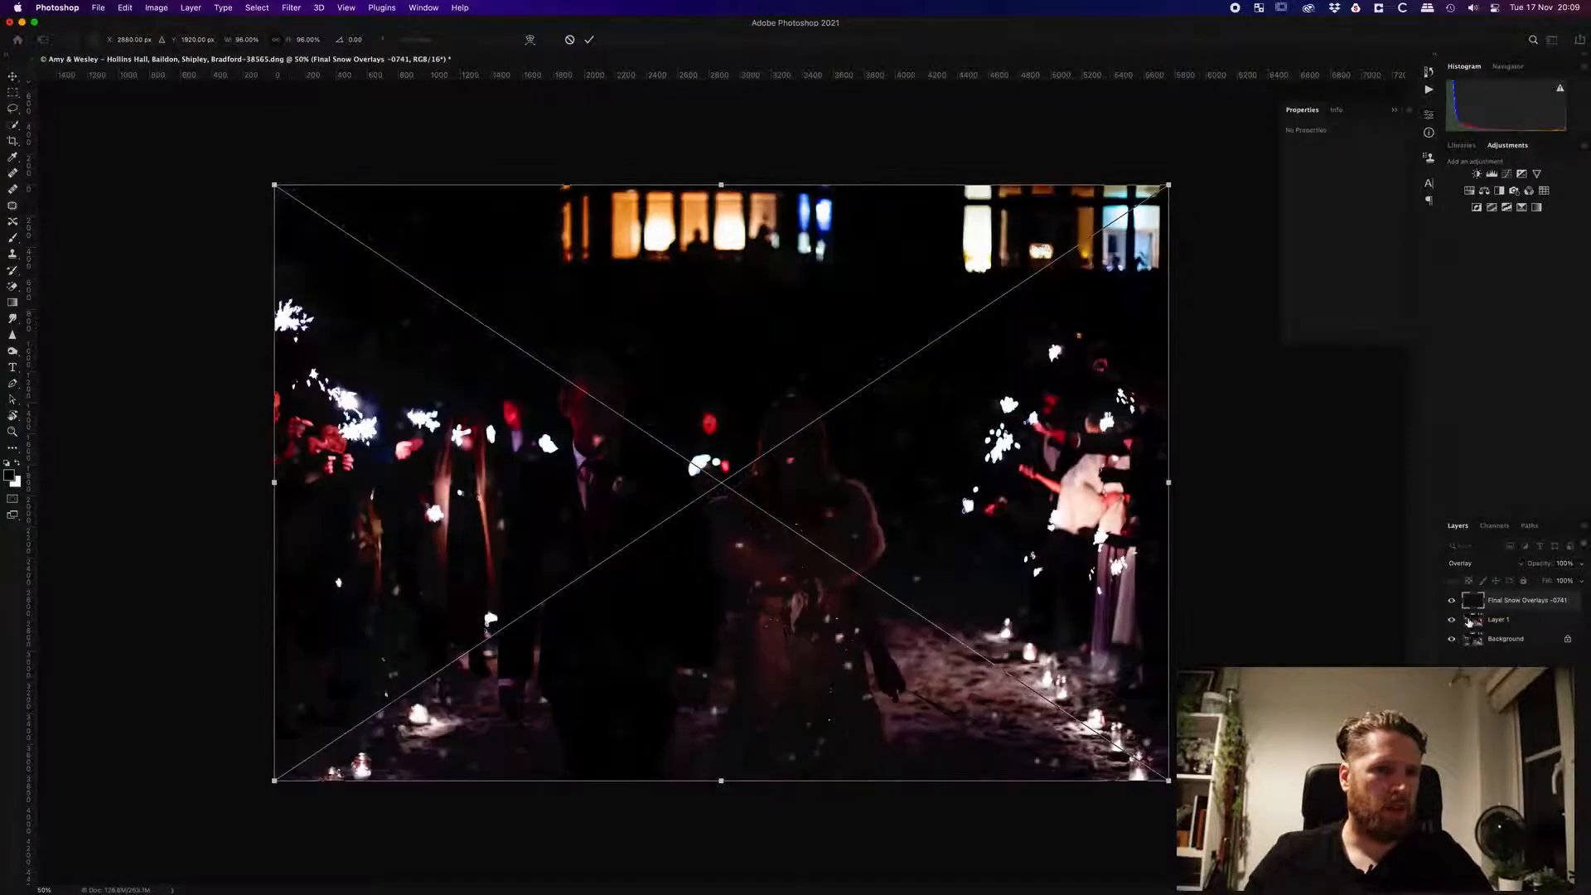
pyautogui.click(1476, 569)
pyautogui.click(1470, 515)
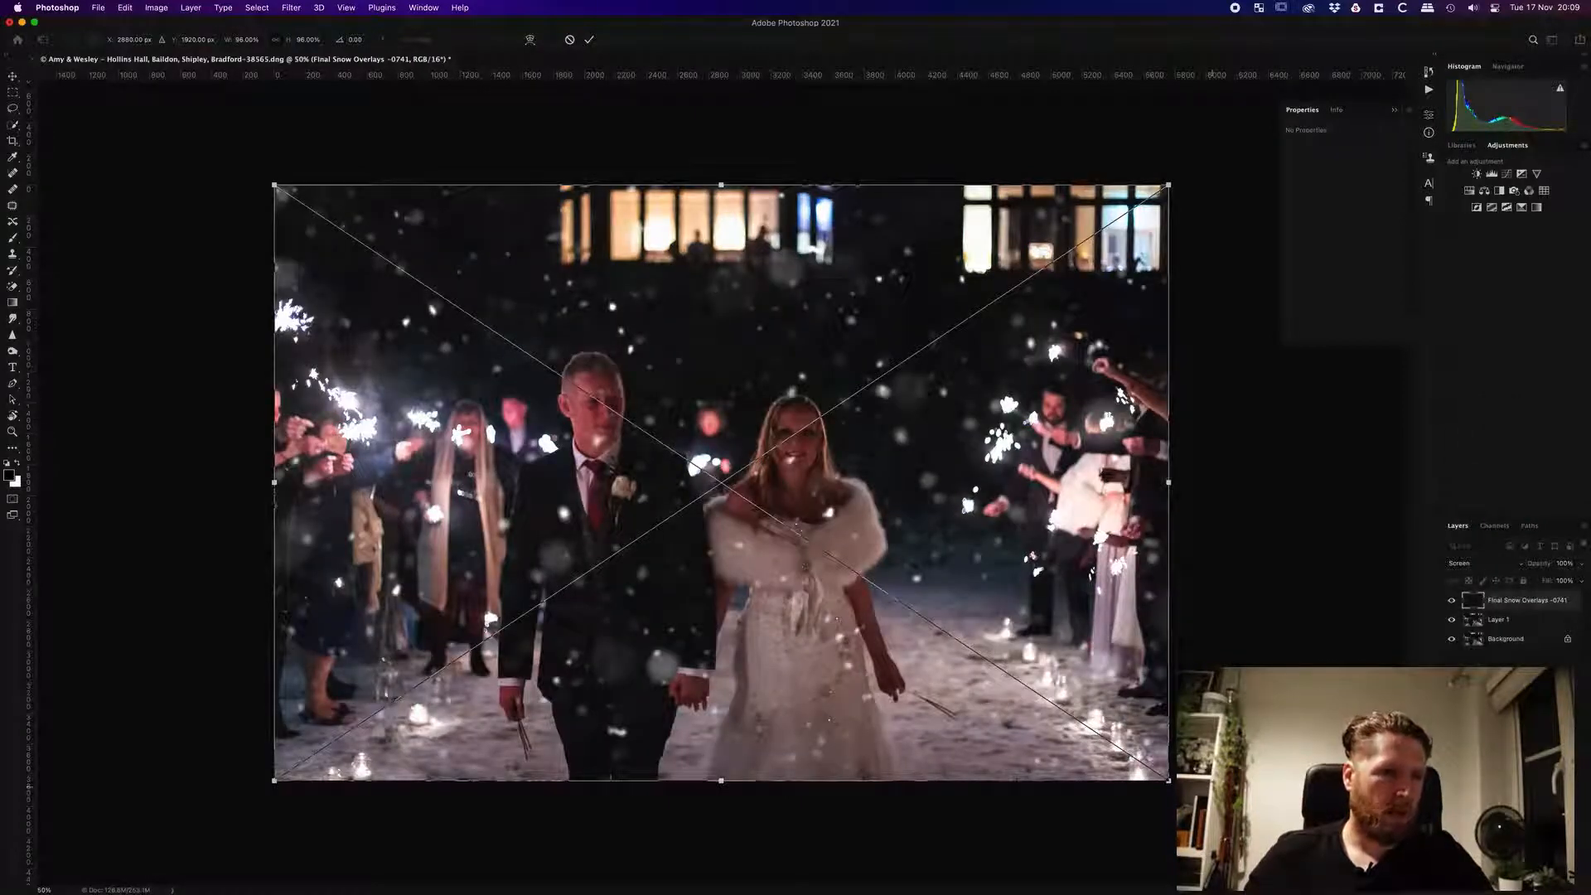
# Enlarge the snow overlay to about 120%, rotate it about -8°, and reposition it to cover the whole photo.
pyautogui.moveTo(1168, 779); pyautogui.dragTo(1293, 864)
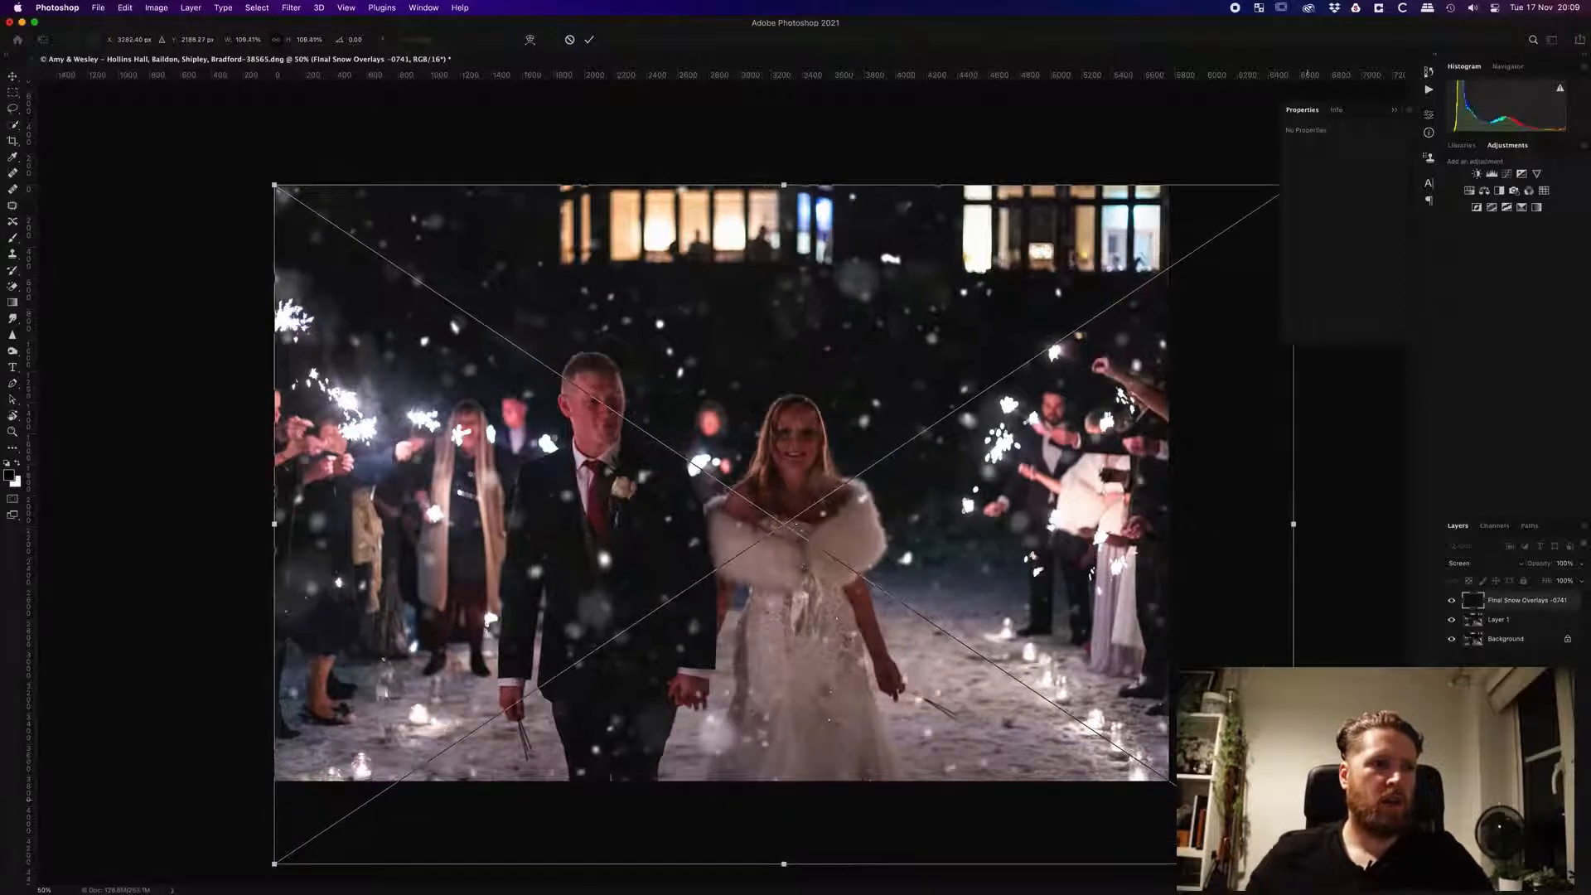
pyautogui.moveTo(1306, 800); pyautogui.dragTo(1341, 723)
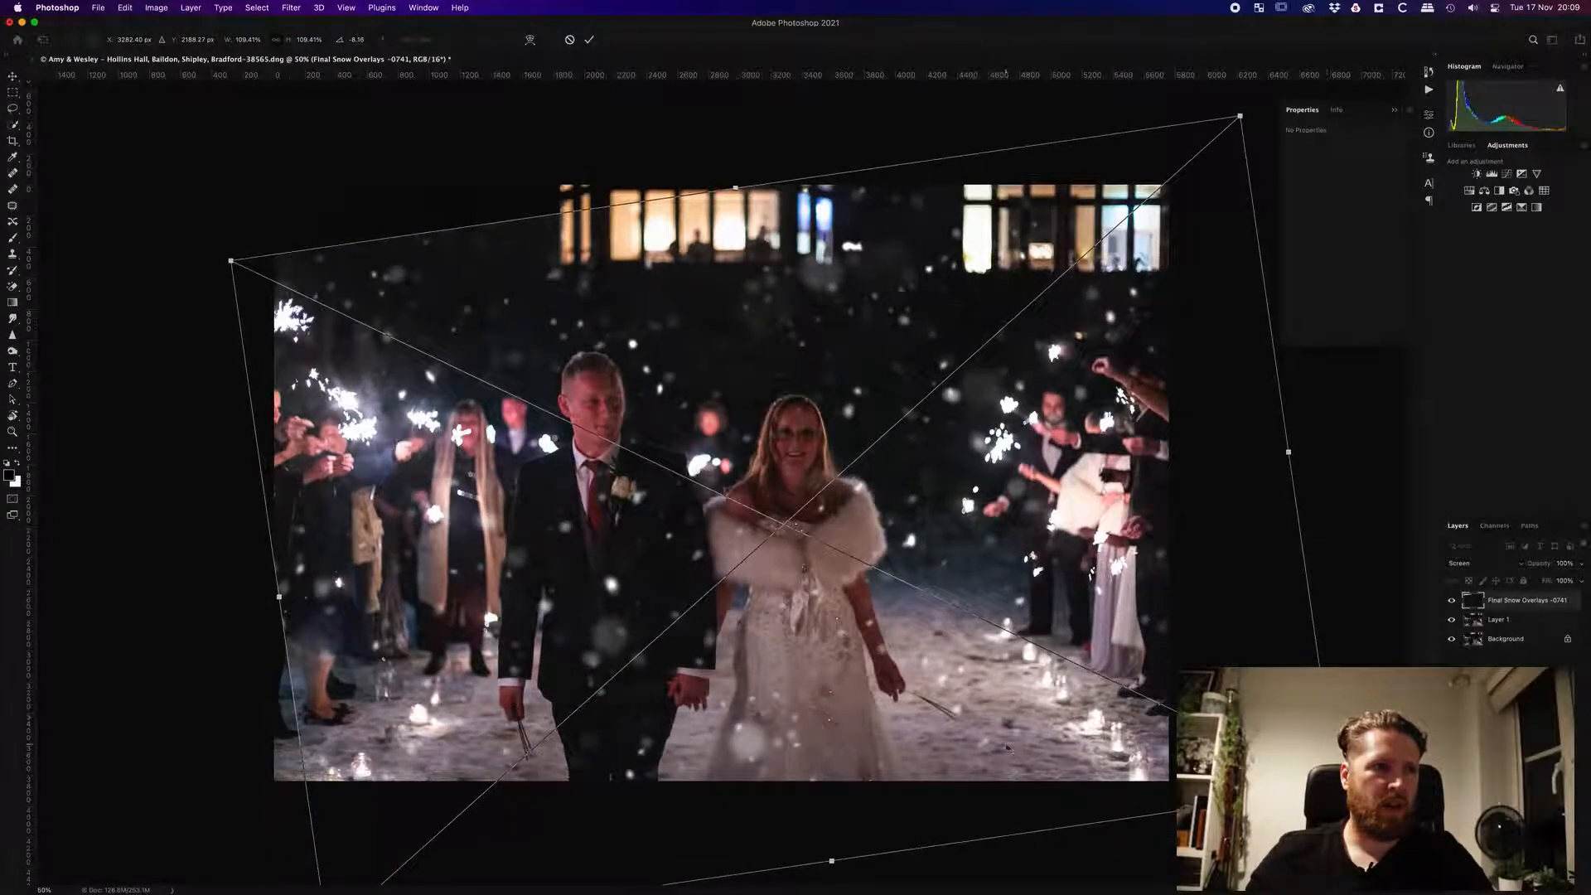
pyautogui.moveTo(973, 727); pyautogui.dragTo(928, 696)
pyautogui.moveTo(185, 248); pyautogui.dragTo(97, 165)
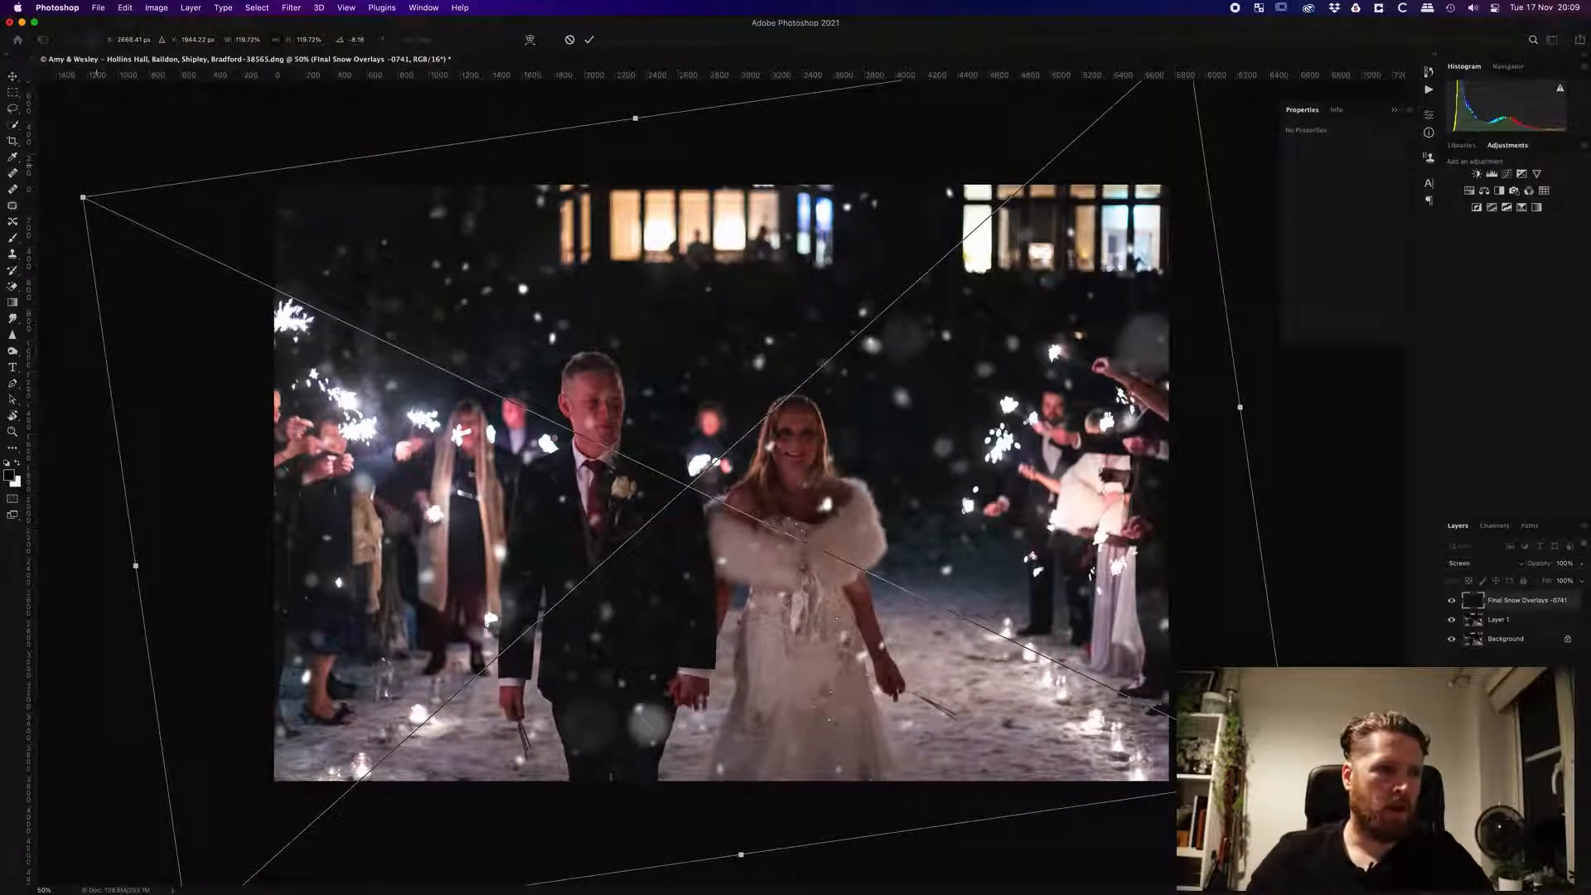
pyautogui.press('Return')
pyautogui.press('l')
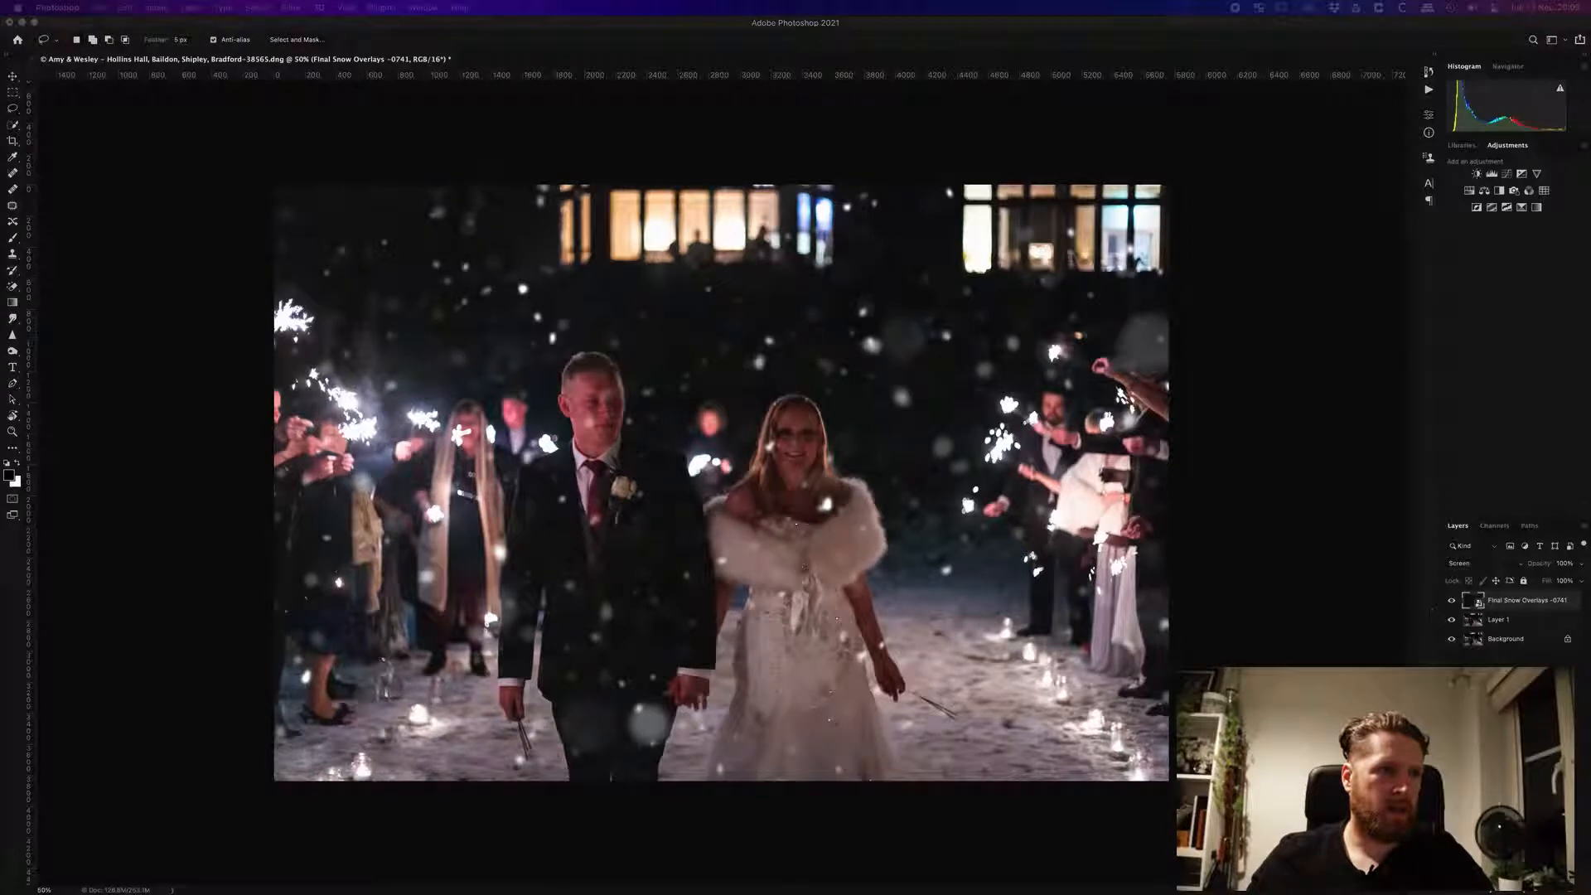
# Add a layer mask to the snow overlay and set up a larger brush at 40% opacity.
pyautogui.click(1502, 883)
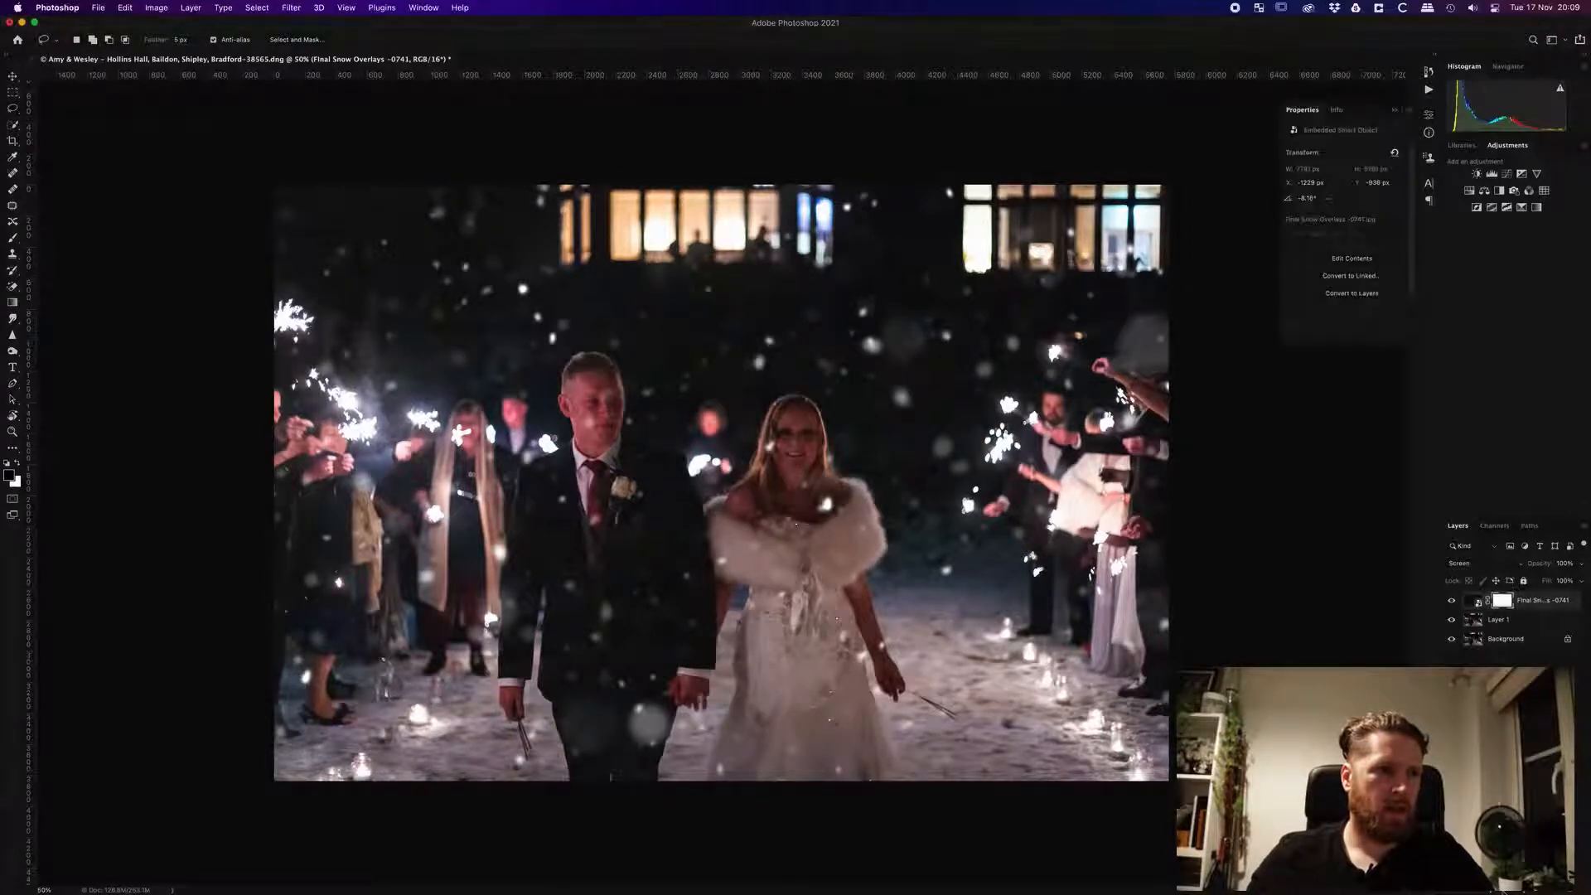
pyautogui.press('b')
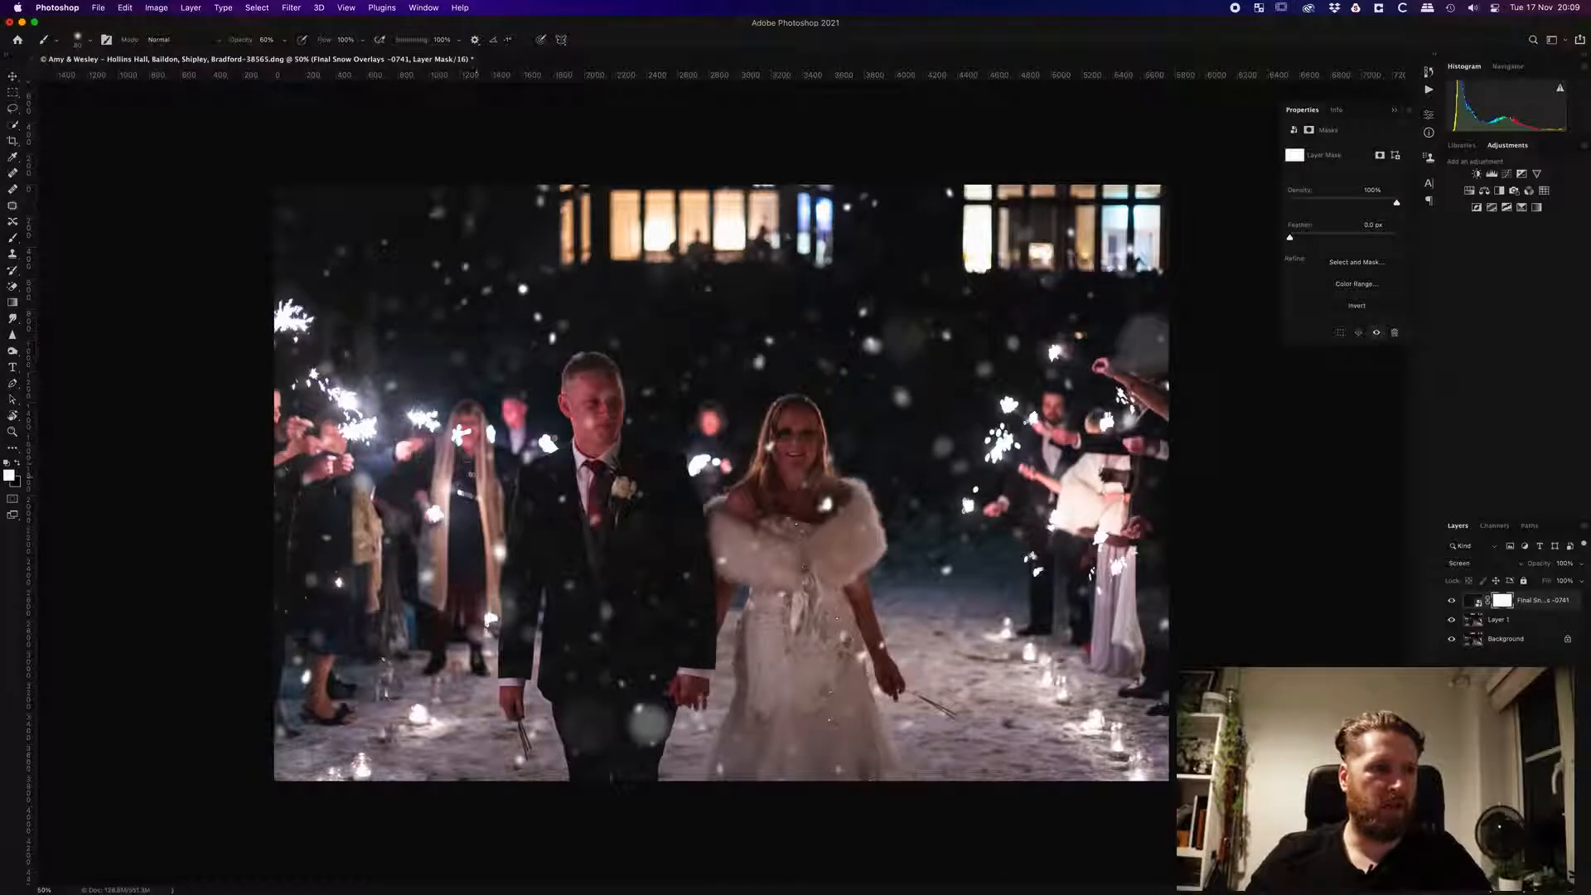
pyautogui.press(']')
pyautogui.press(']')
pyautogui.press(']')
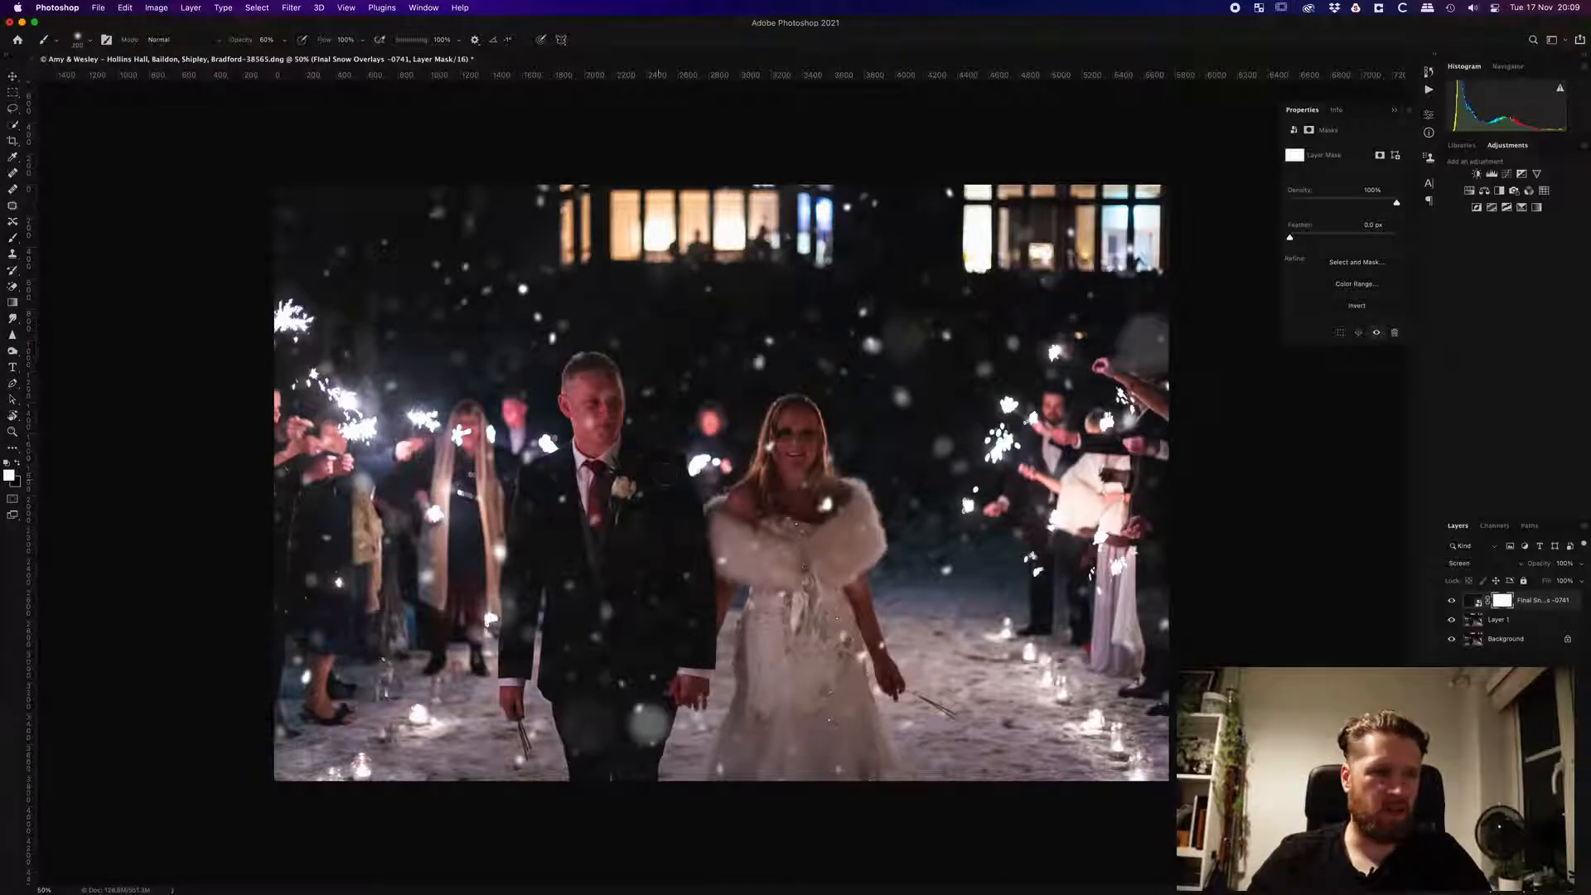
pyautogui.click(362, 40)
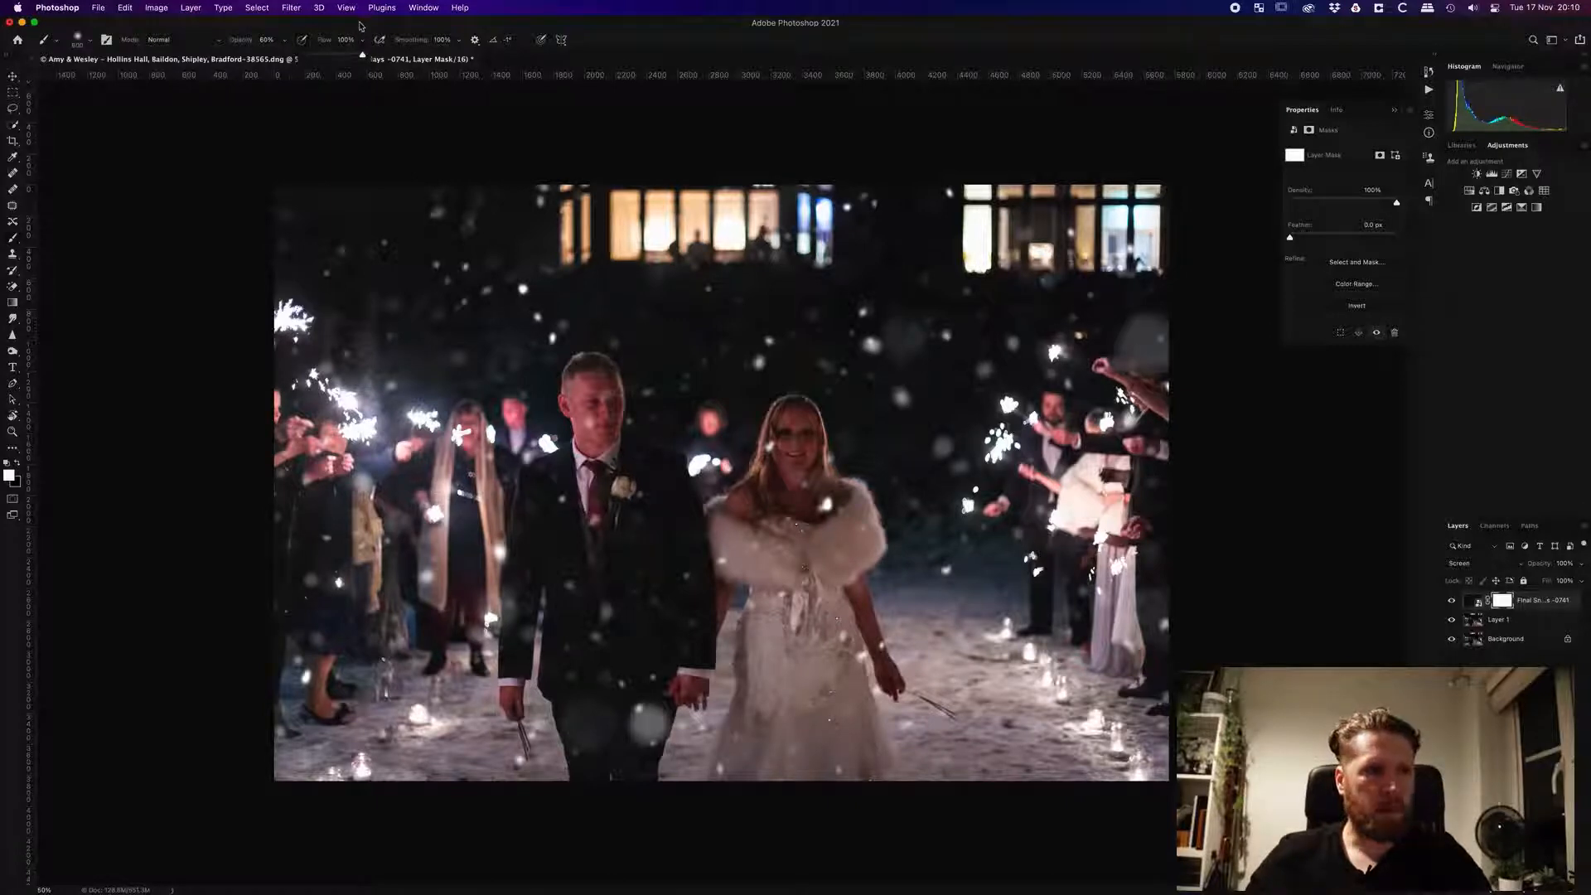
pyautogui.click(300, 53)
pyautogui.click(283, 40)
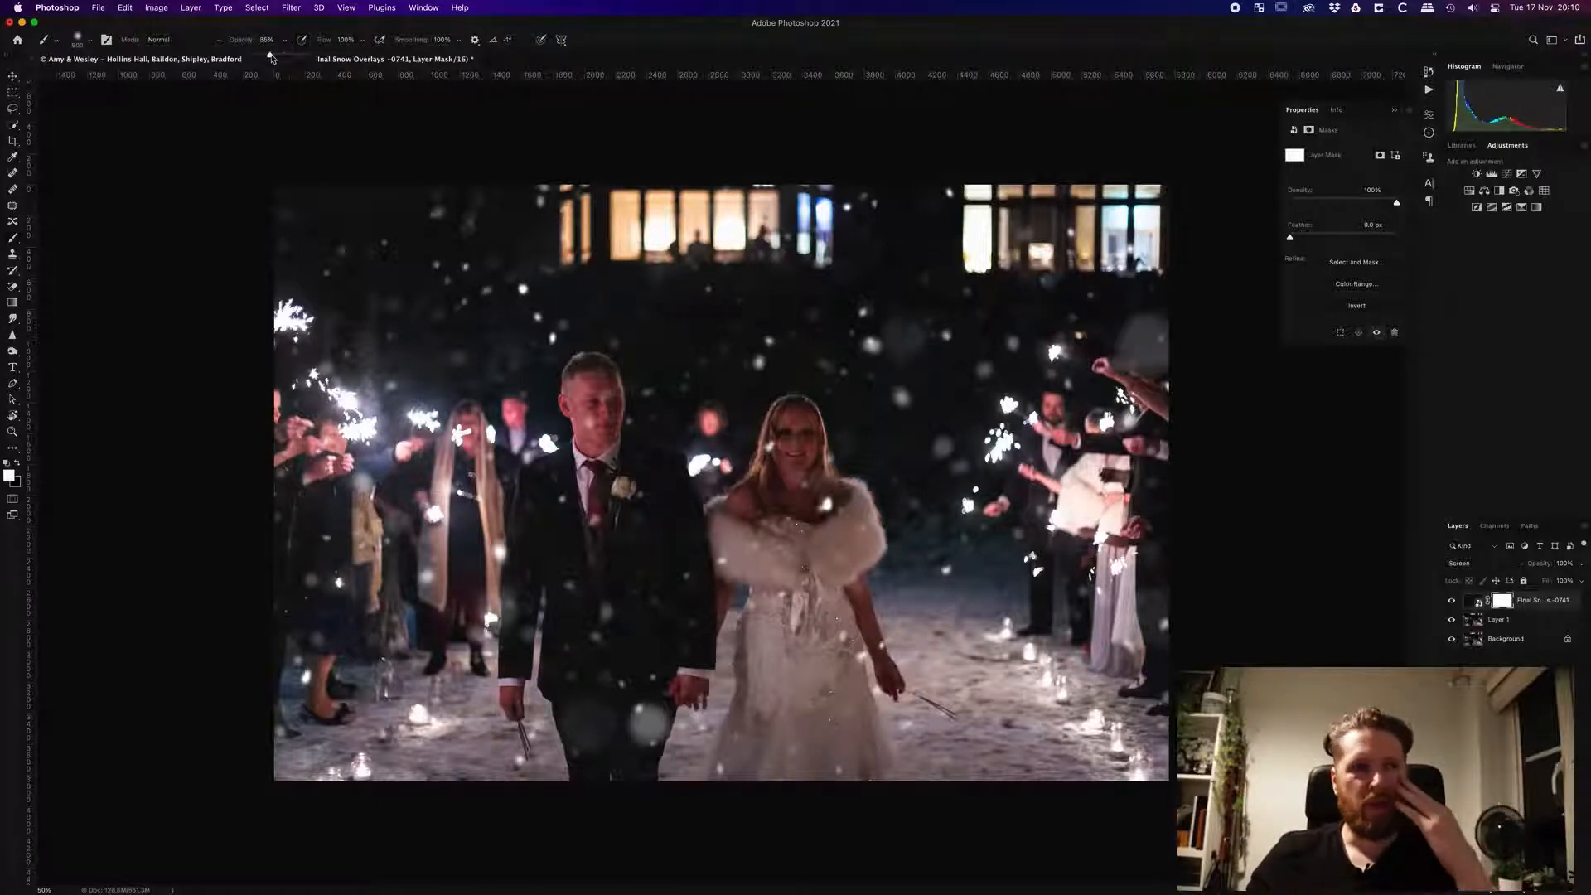
pyautogui.click(274, 57)
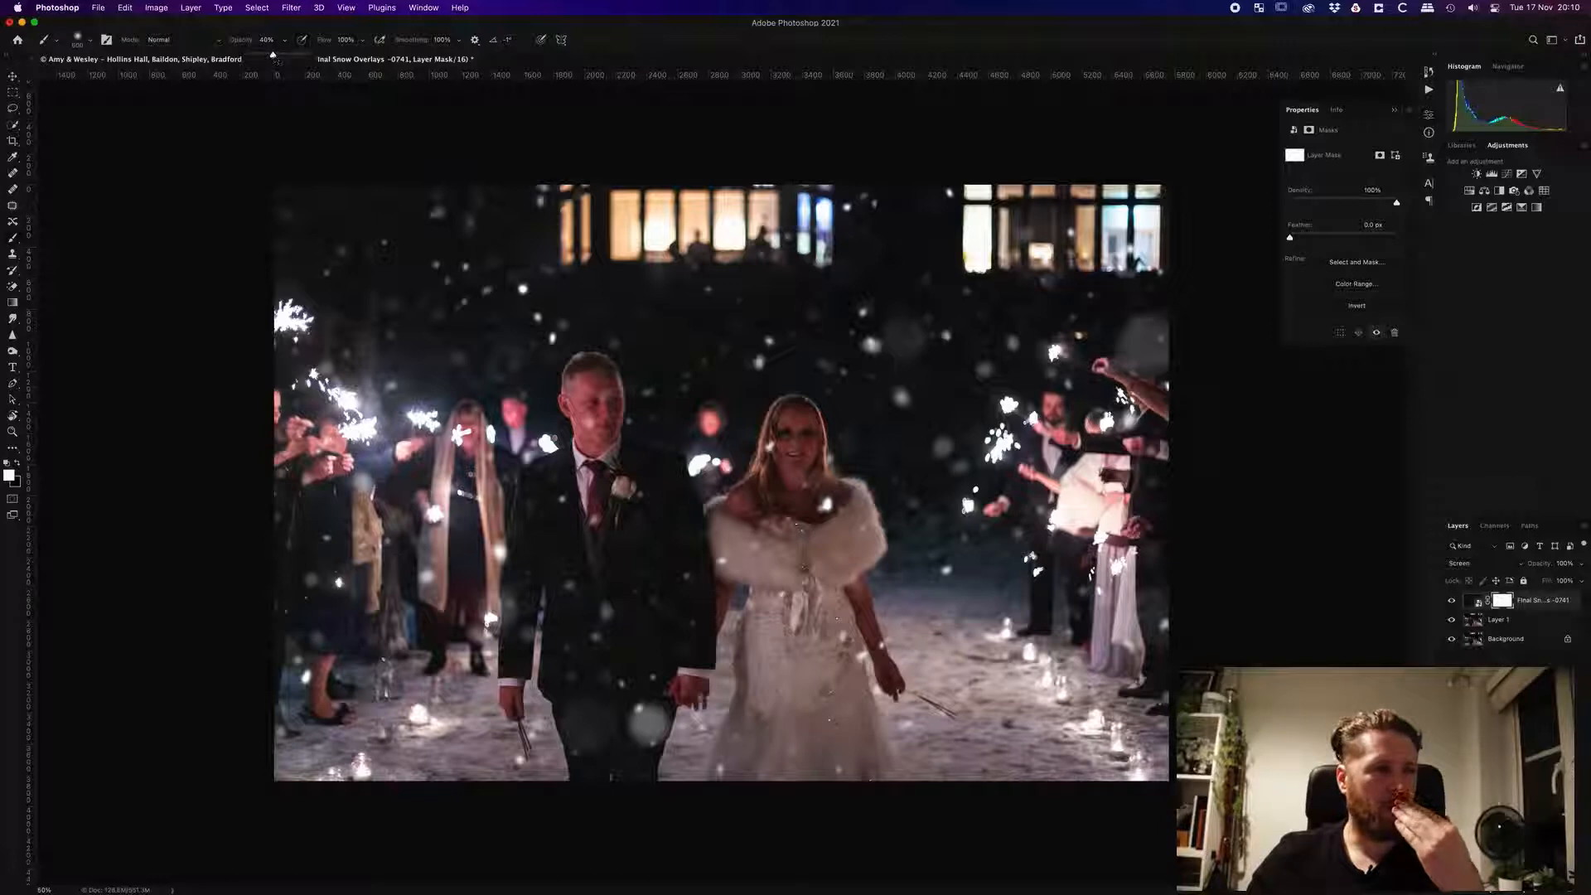
# Paint black on the mask to fade distracting snowflakes over the couple, including the large one at the groom's legs, and save the file.
pyautogui.click(626, 406)
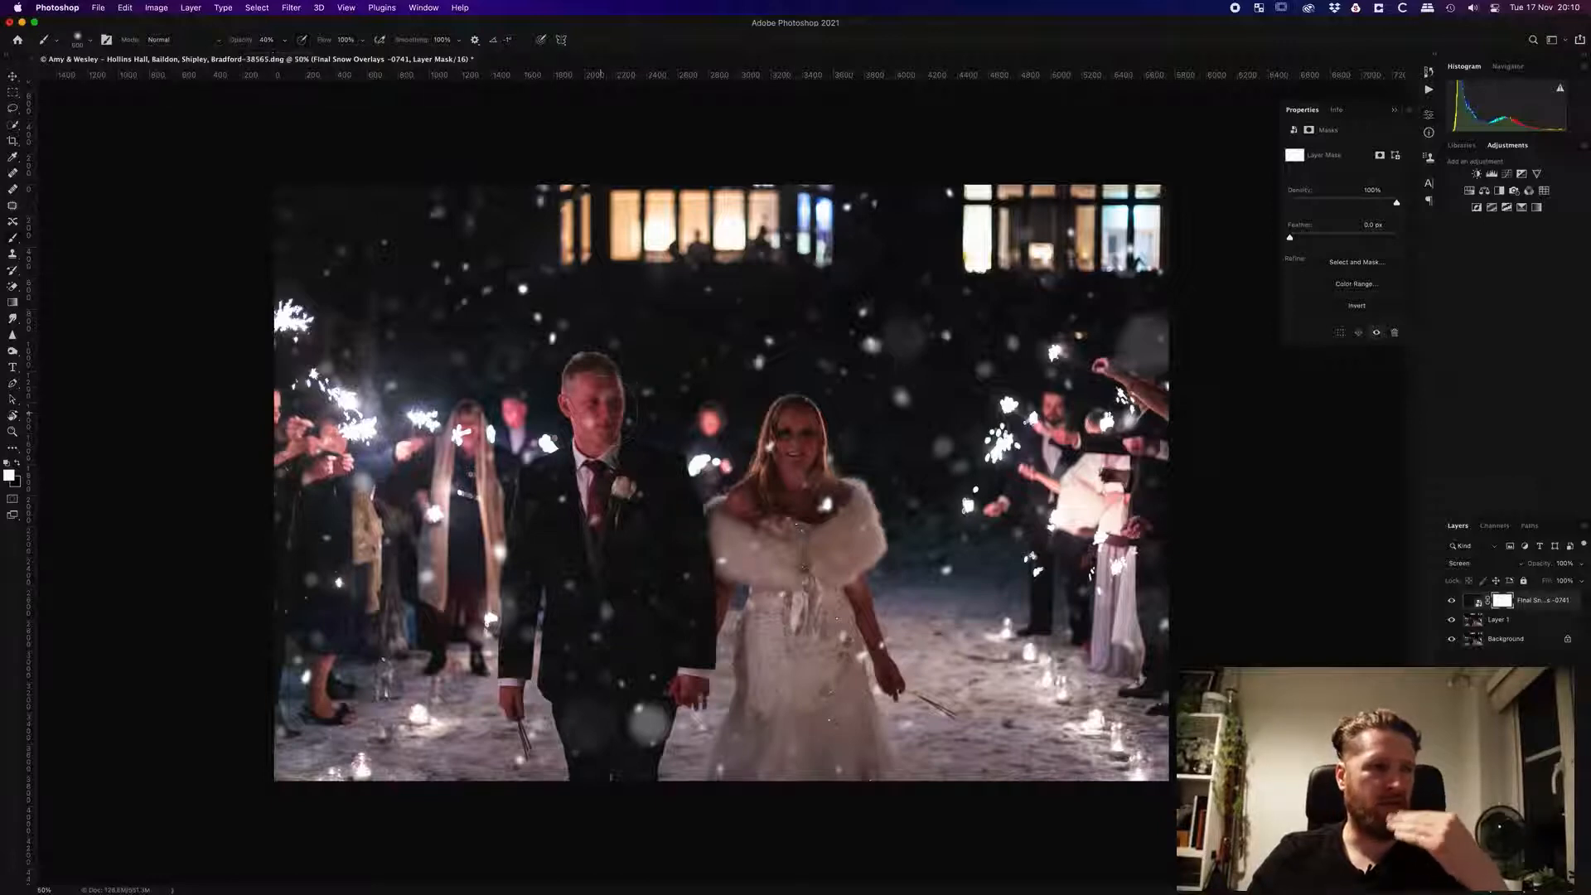
pyautogui.press('x')
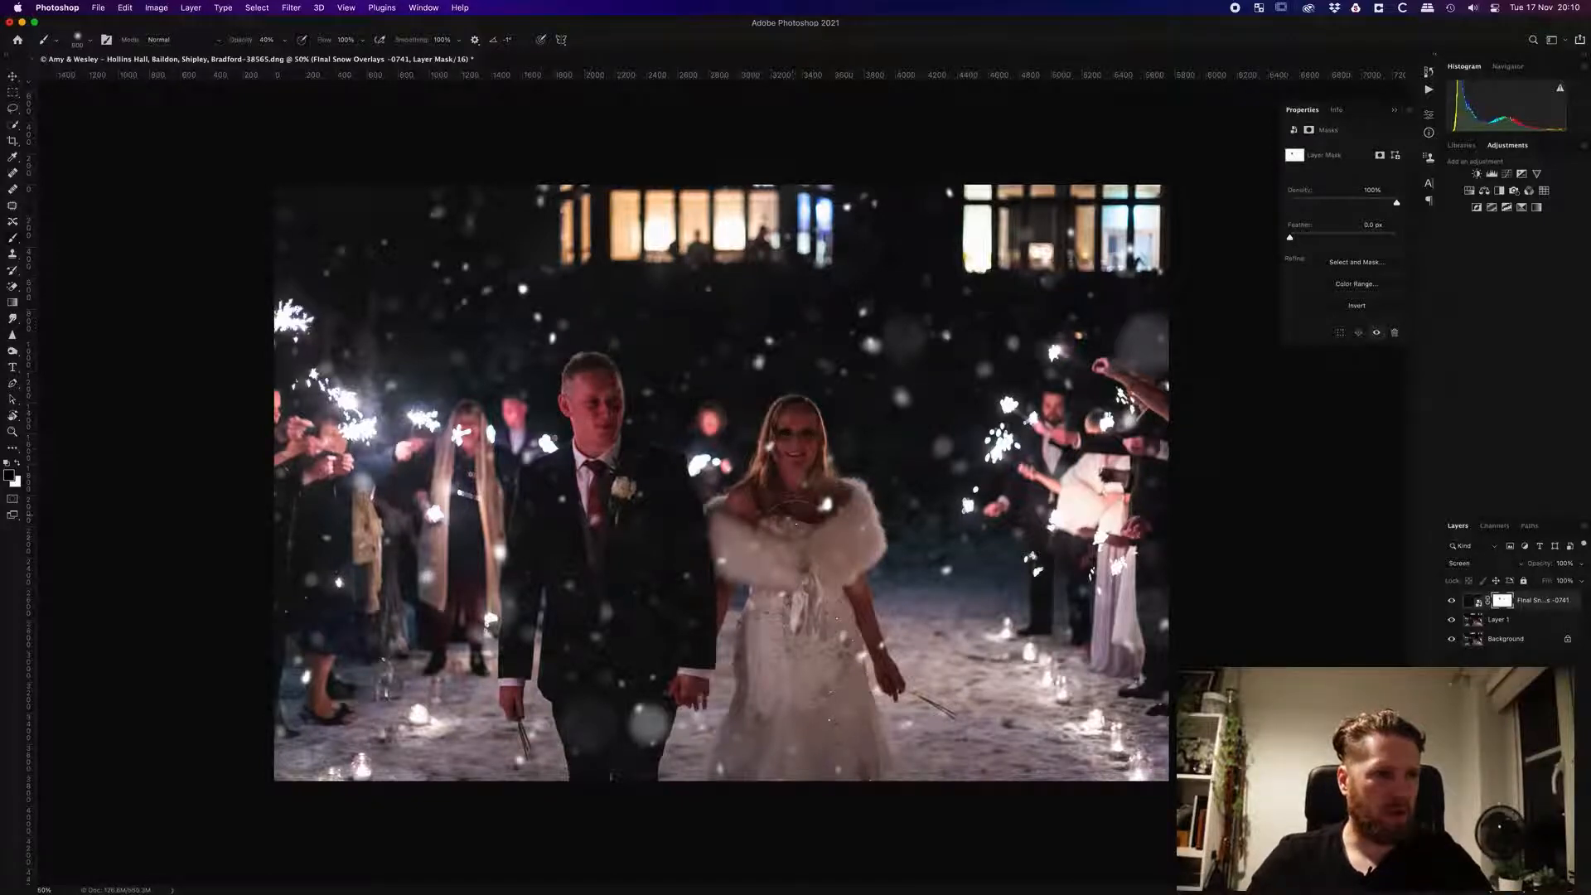
pyautogui.click(827, 508)
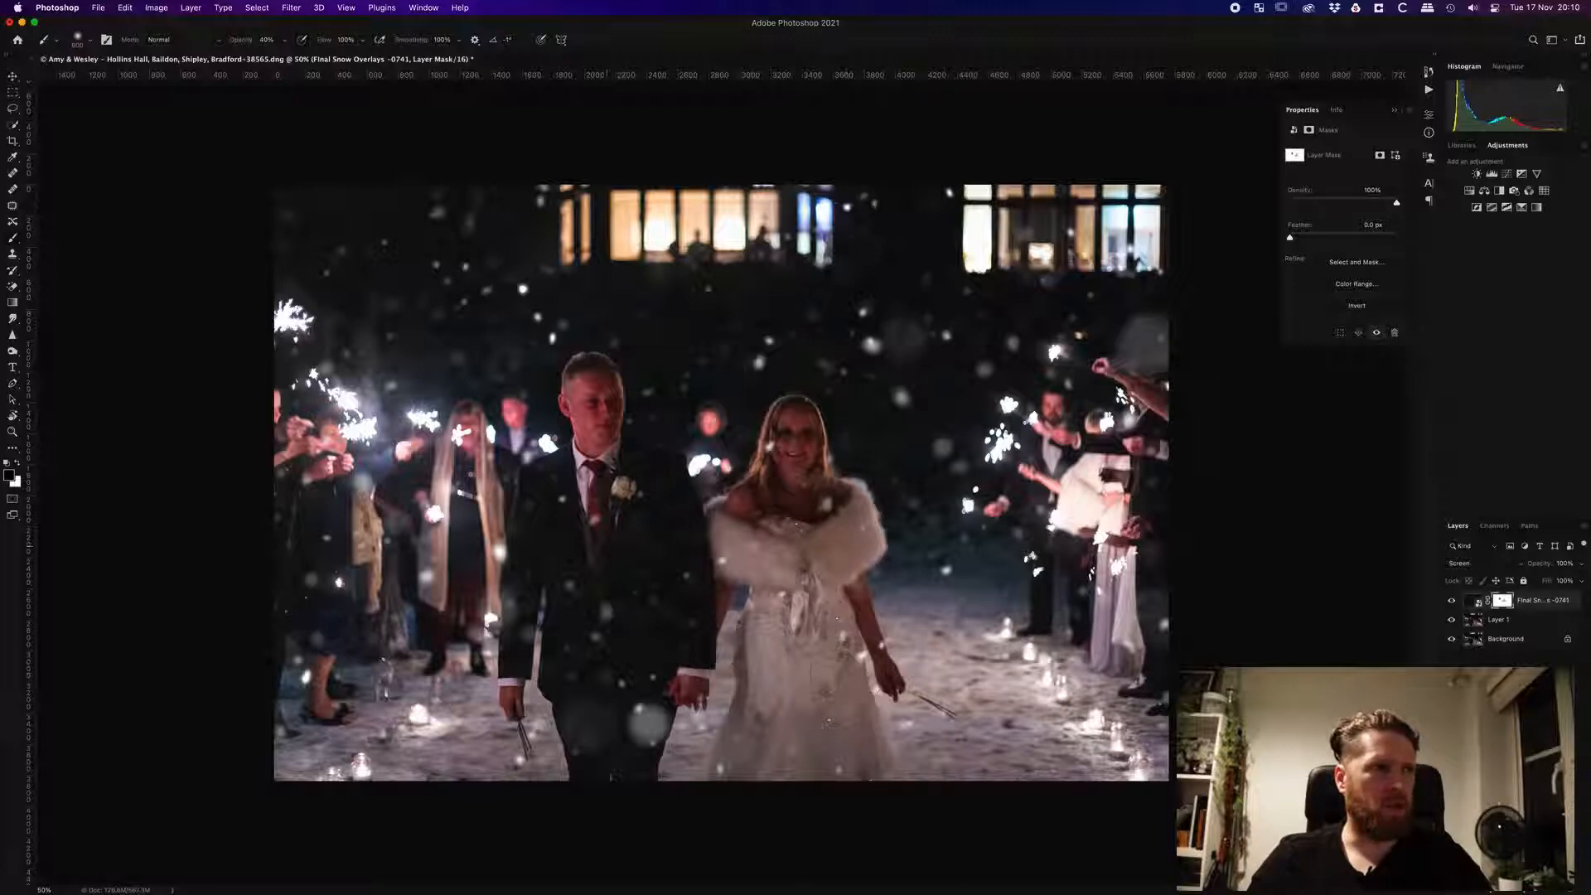
pyautogui.click(645, 721)
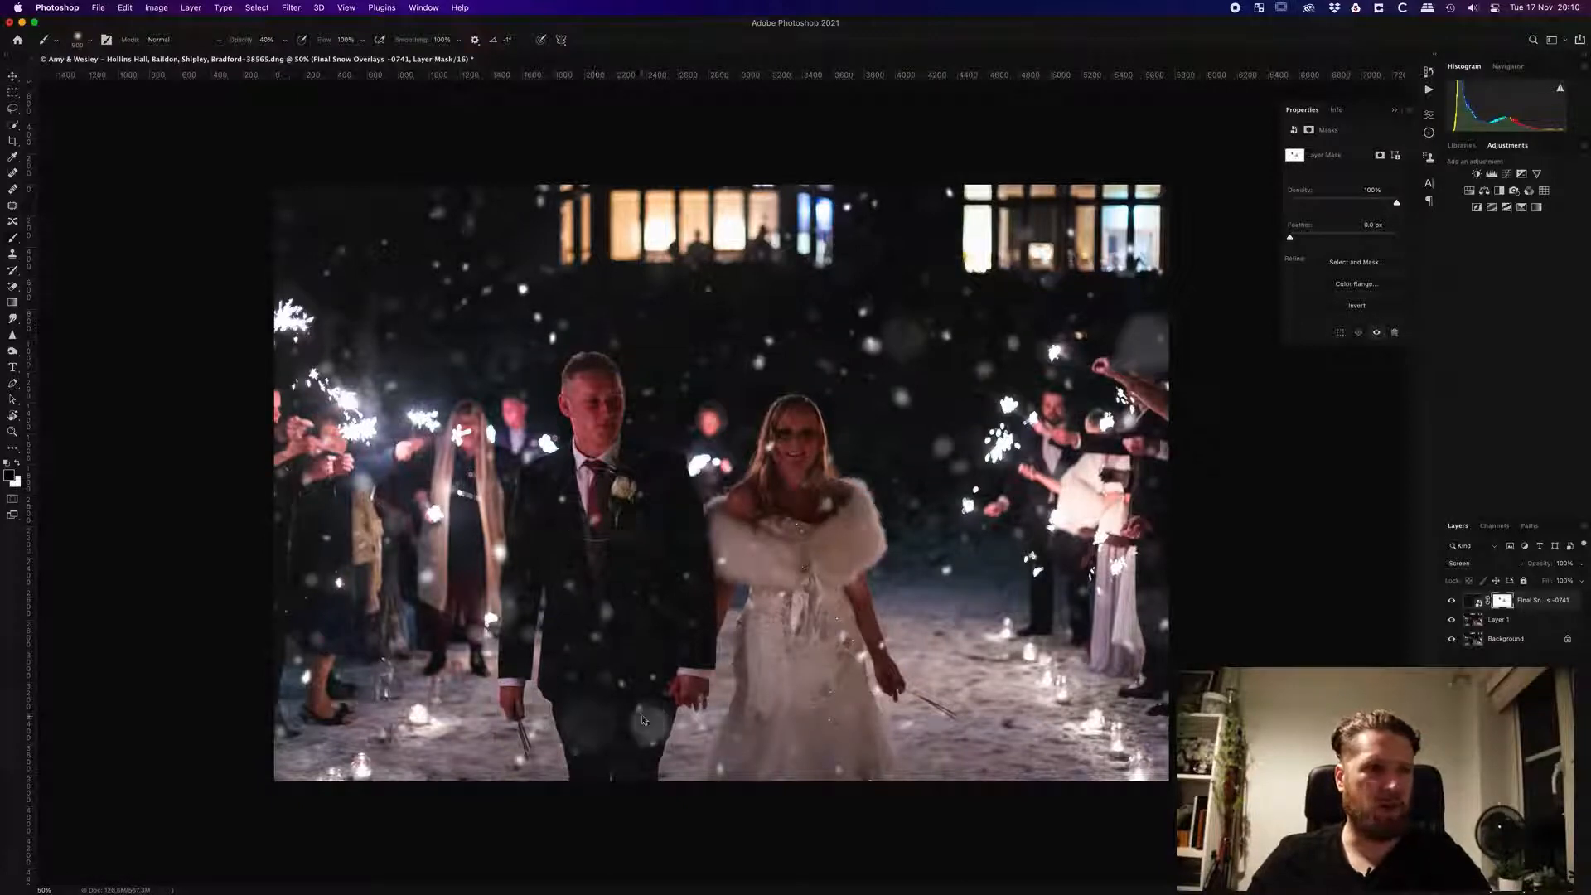
pyautogui.click(638, 721)
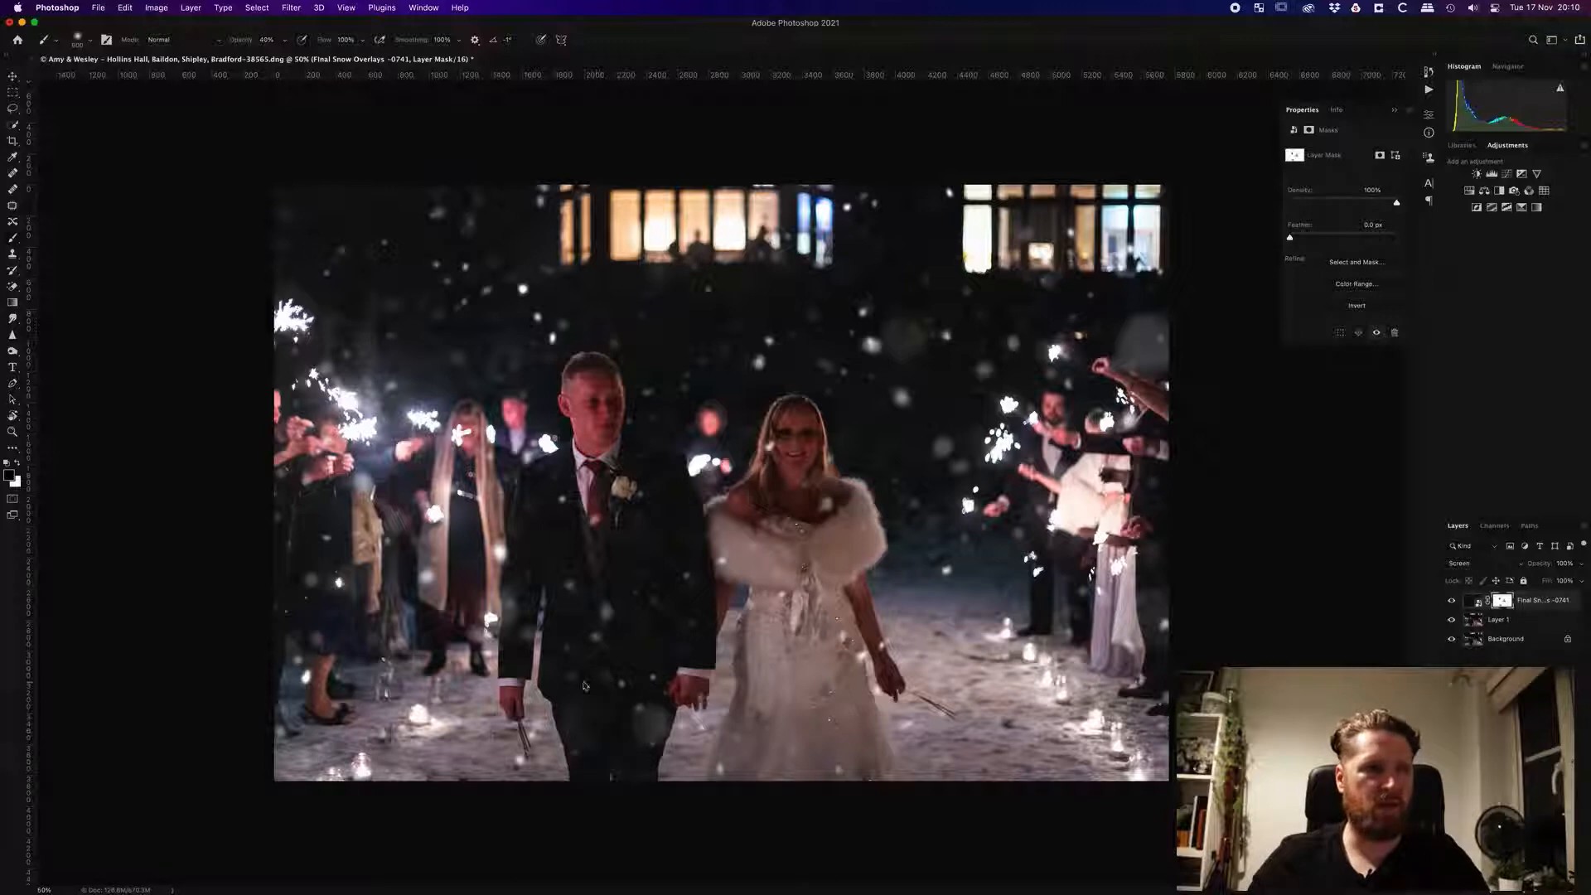
pyautogui.click(591, 639)
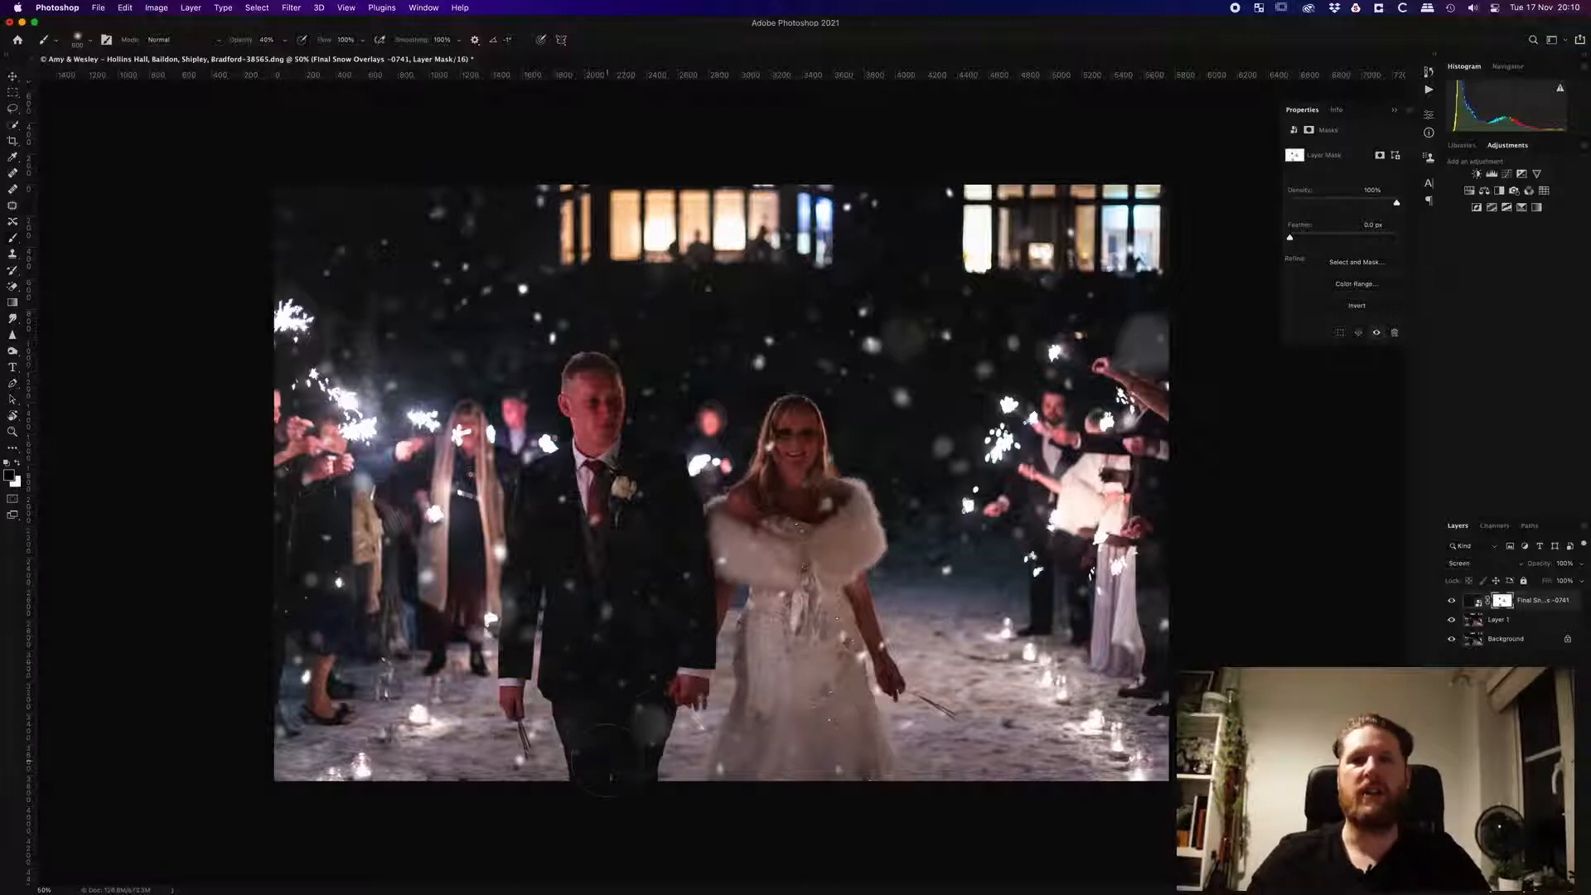
pyautogui.press('super+s')
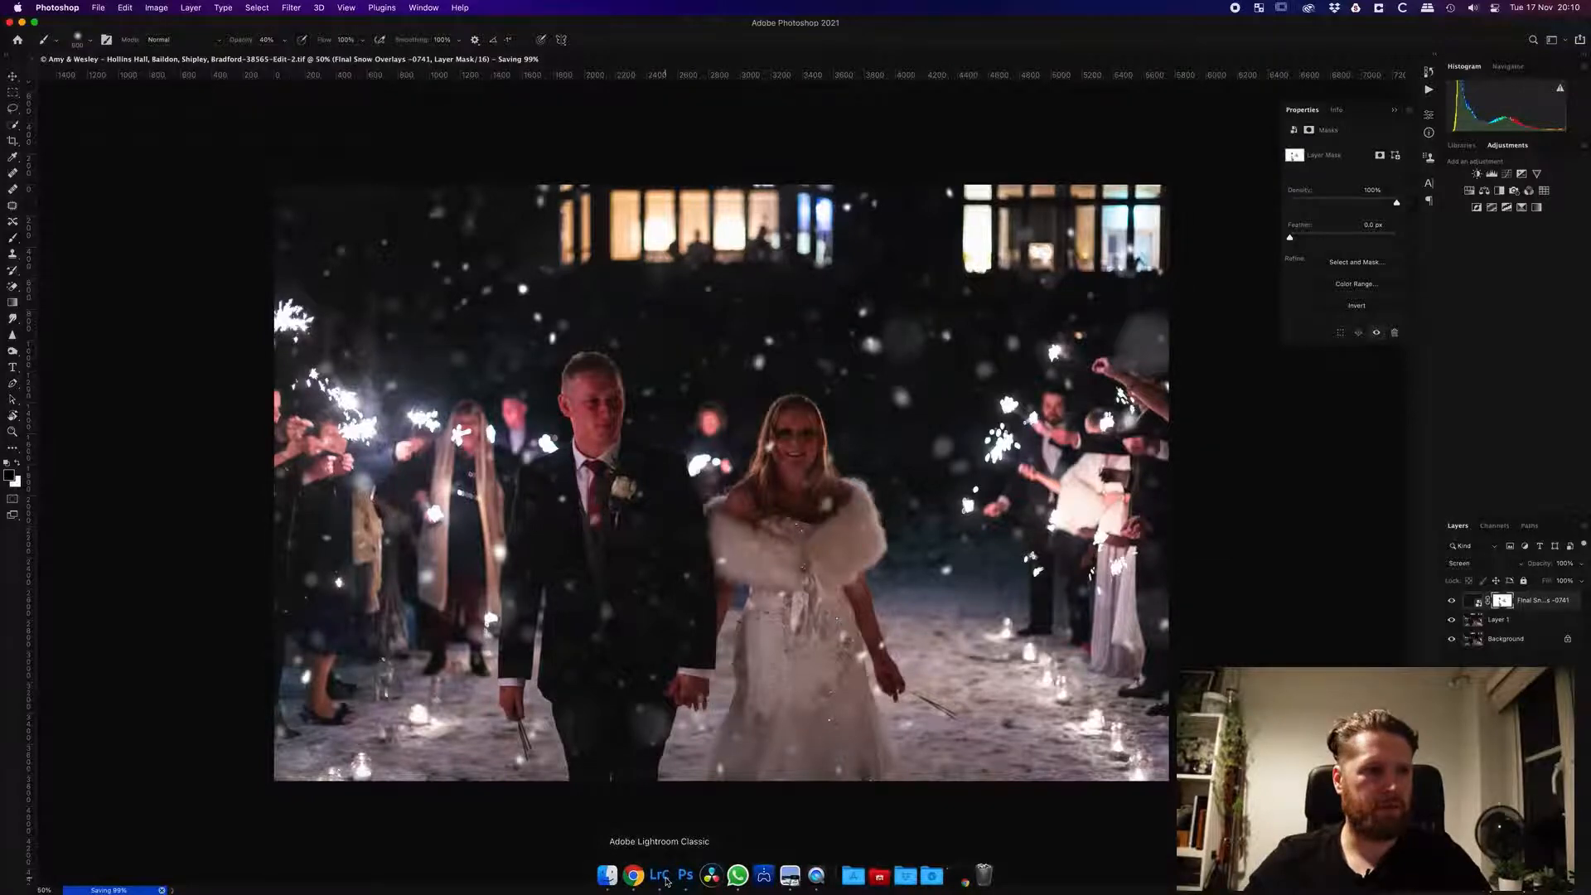
# Switch to Lightroom Classic and color grade the snow composite with warm midtones and highlights and blue shadows.
pyautogui.click(658, 876)
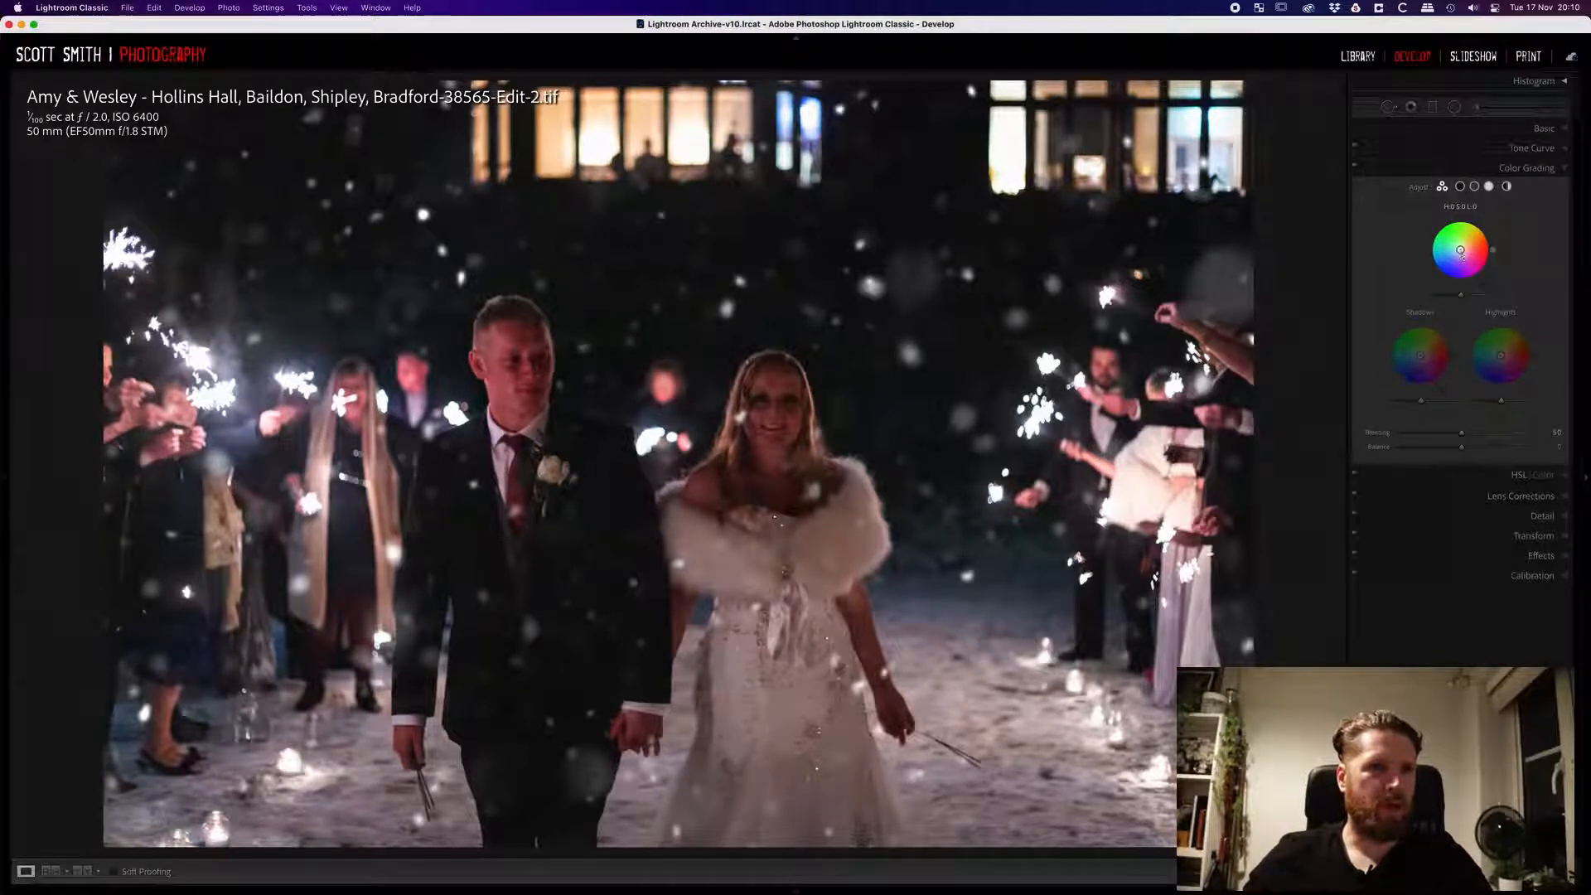
pyautogui.moveTo(1461, 252); pyautogui.dragTo(1466, 244)
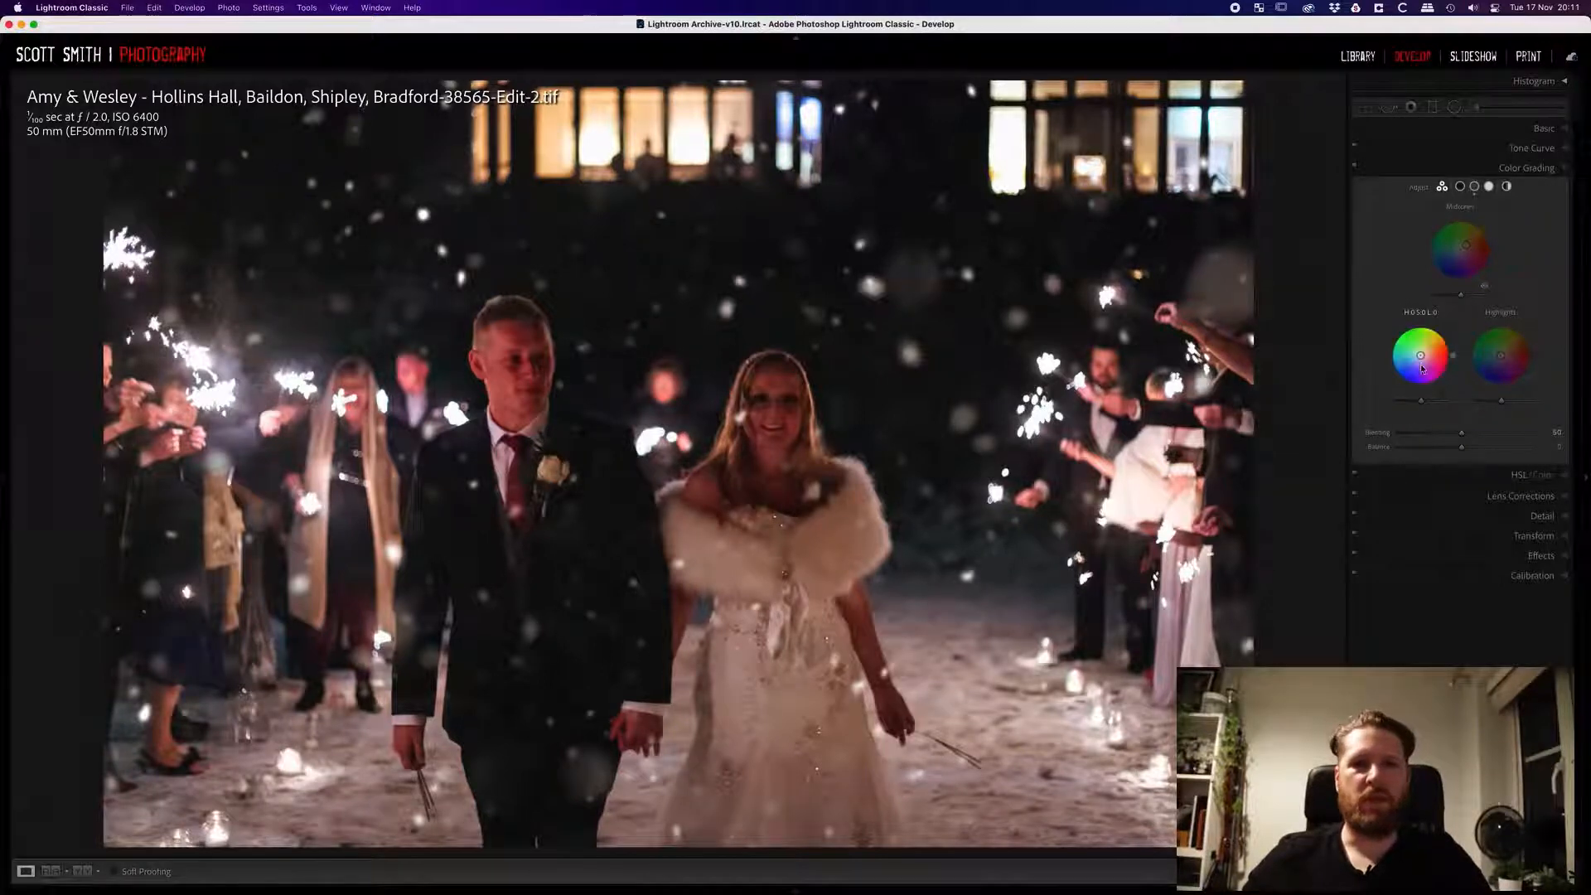
pyautogui.moveTo(1427, 358); pyautogui.dragTo(1506, 355)
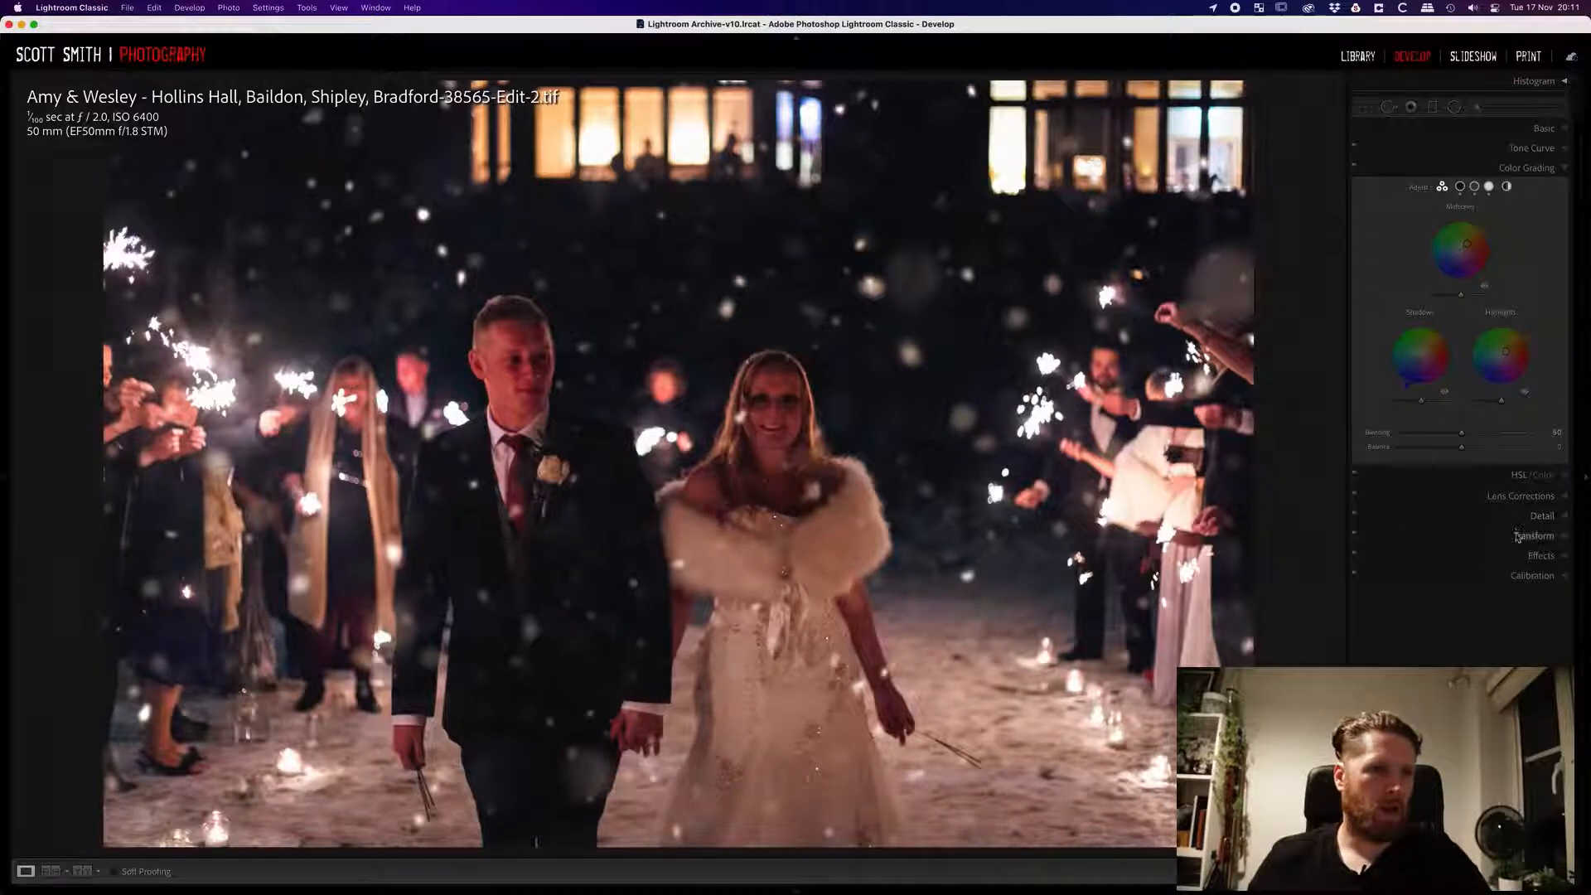
# Add a slight dark post-crop vignette, and anchor the tone curve's shadows while lifting its black point to output 17.
pyautogui.click(1532, 557)
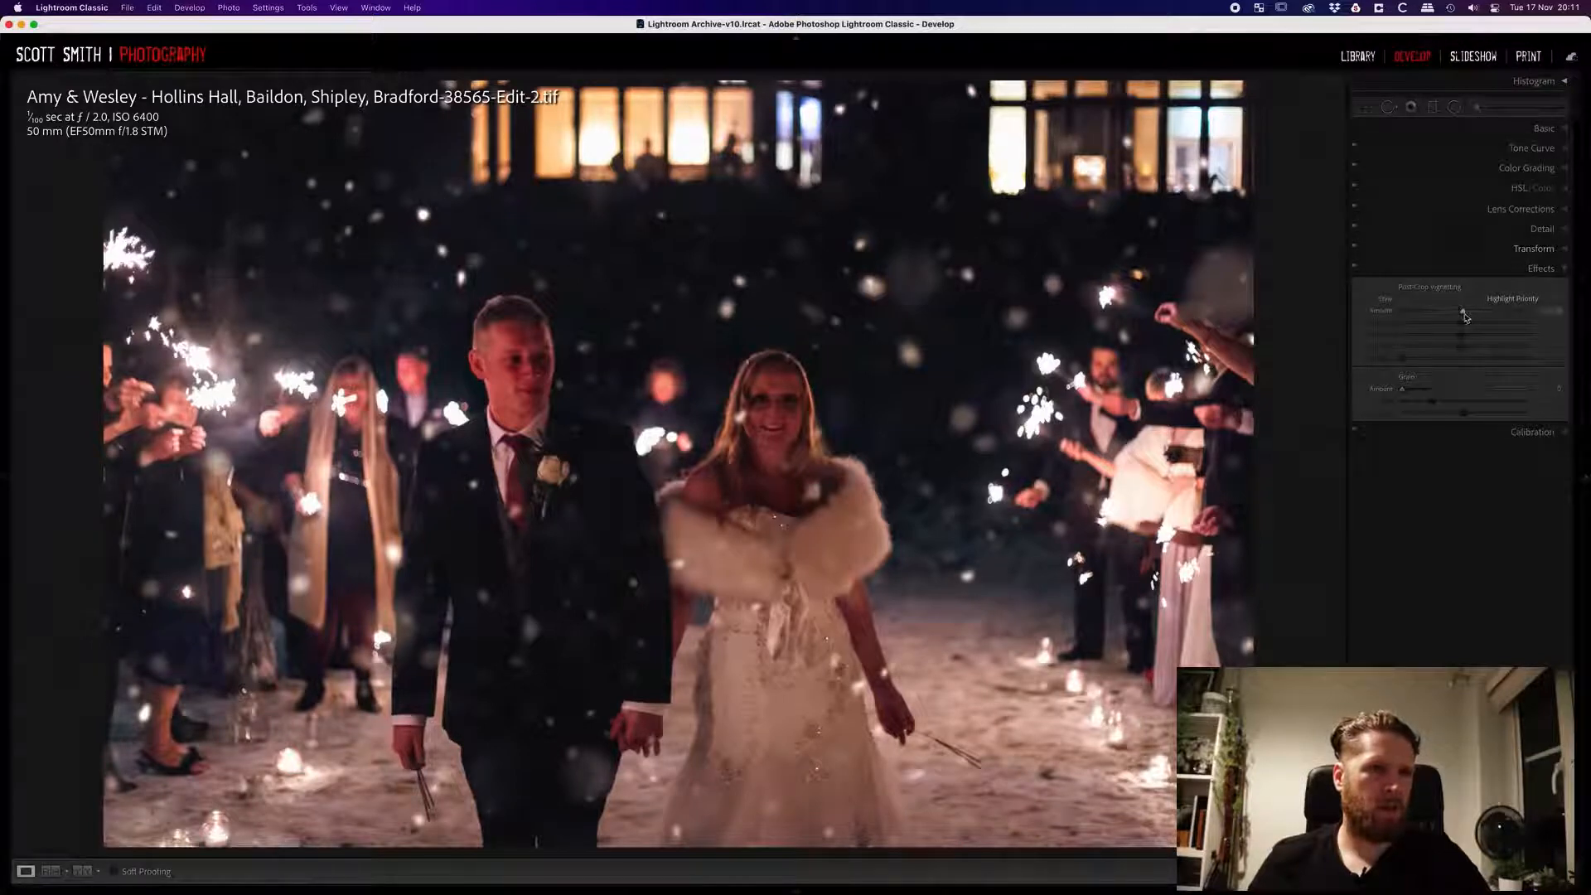
pyautogui.moveTo(1463, 316); pyautogui.dragTo(1453, 315)
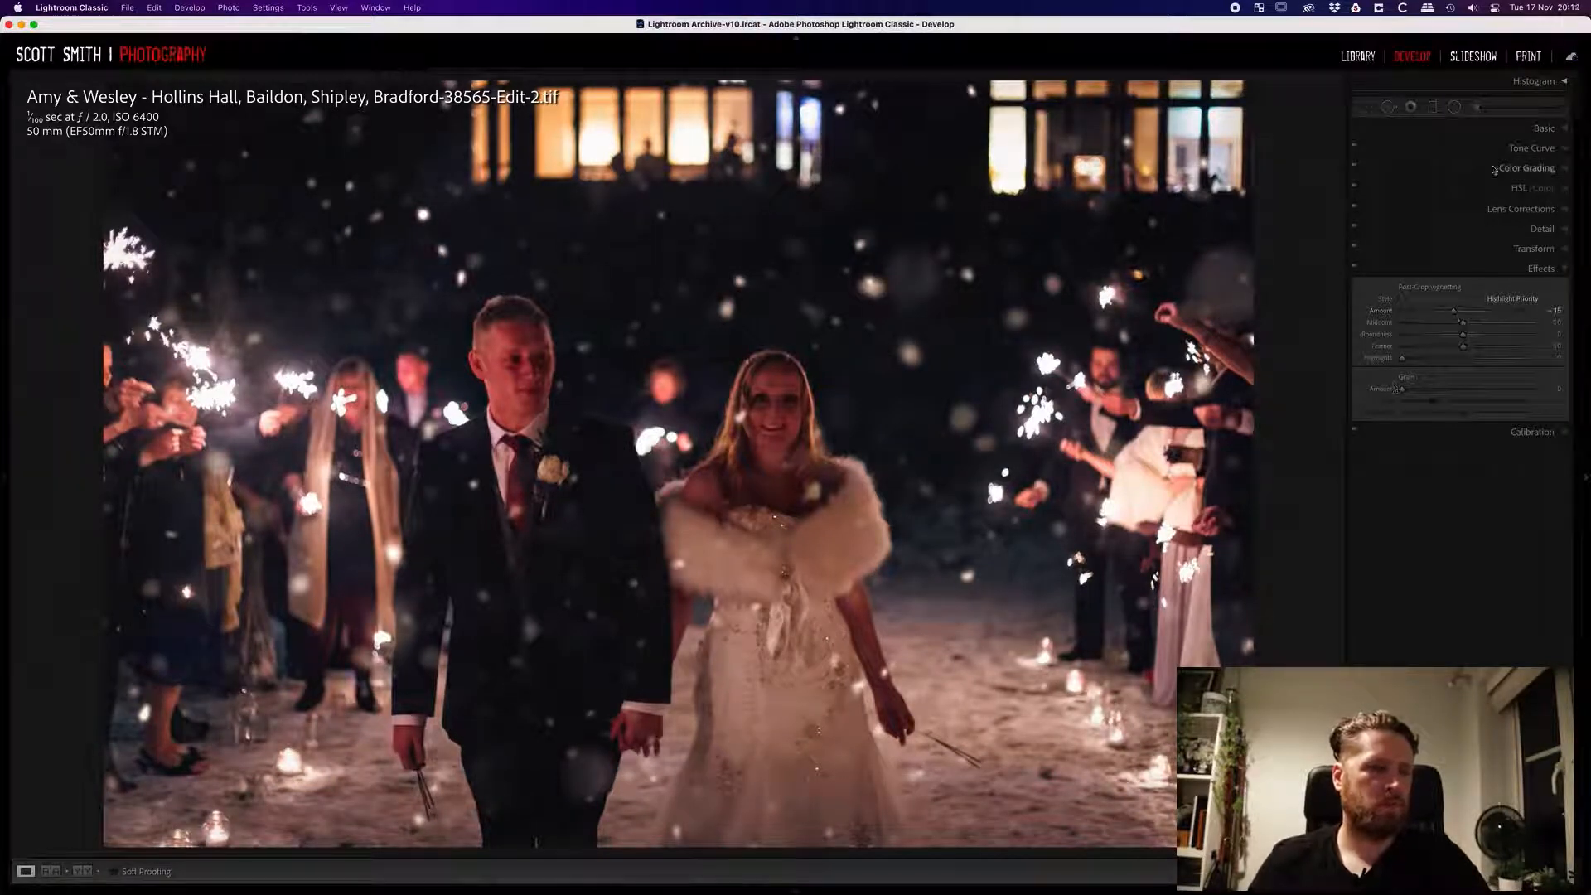
pyautogui.click(1532, 148)
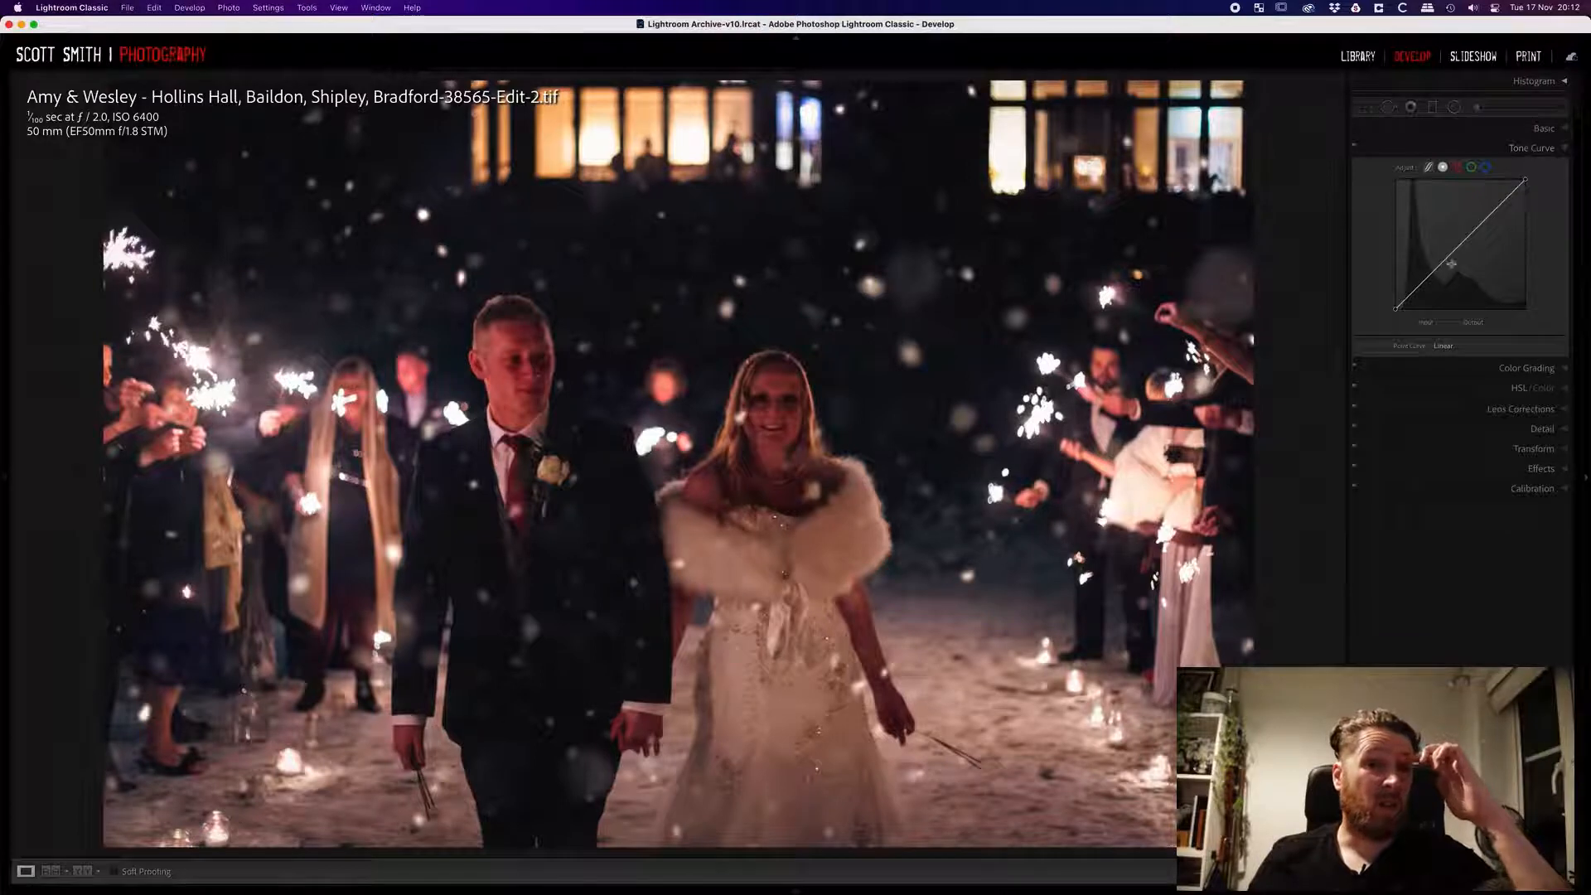
pyautogui.click(1427, 278)
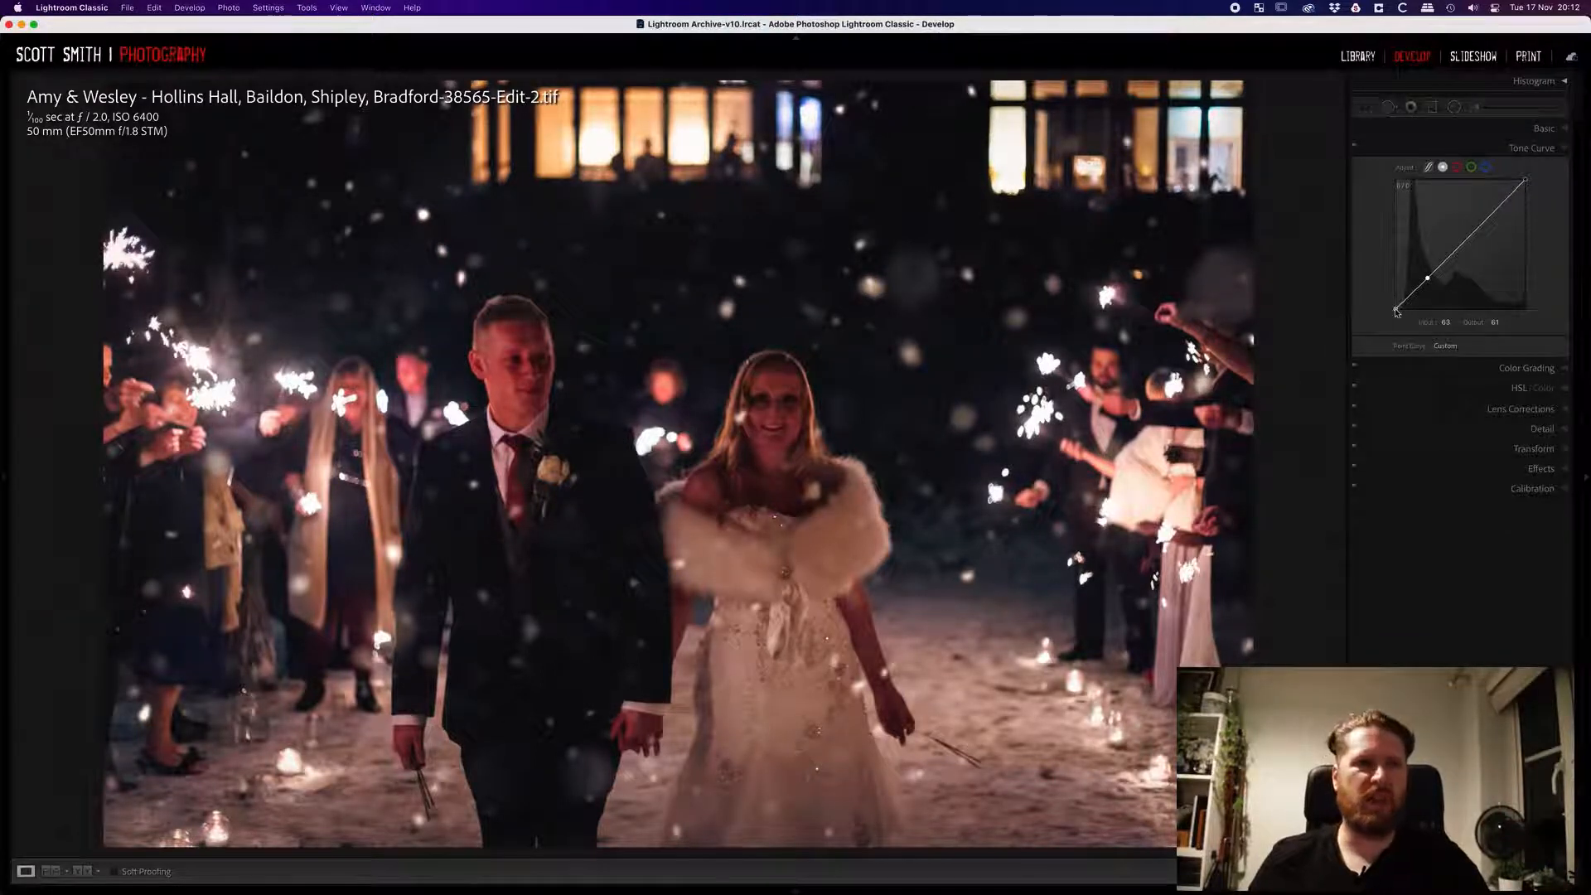
pyautogui.moveTo(1398, 310); pyautogui.dragTo(1351, 304)
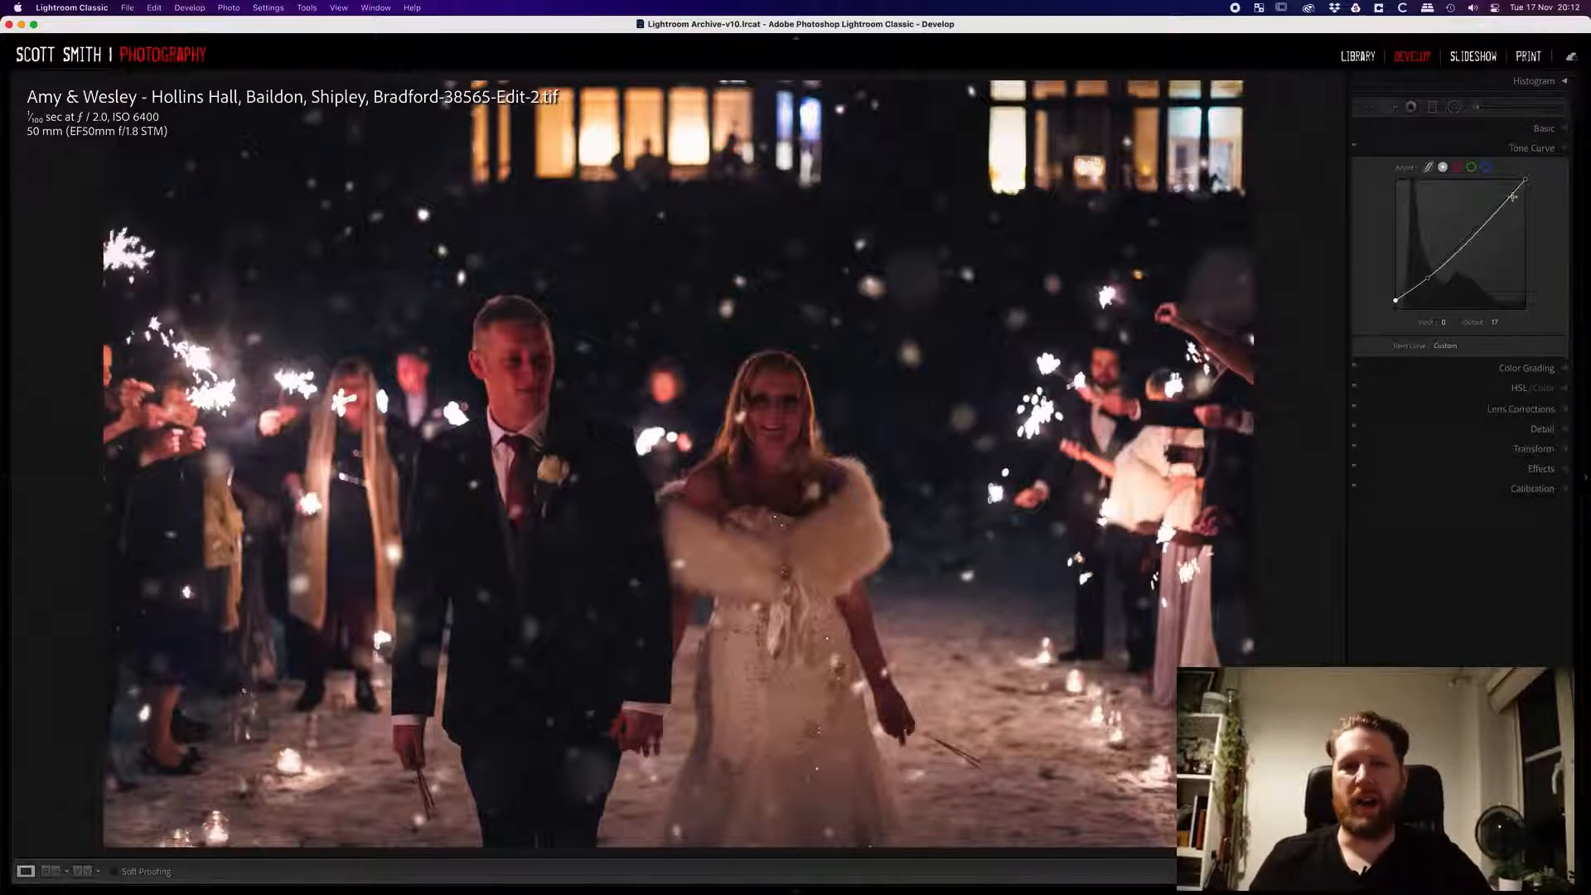
# Set Shadows to +20 and export the finished photo.
pyautogui.click(1543, 129)
pyautogui.moveTo(1464, 294); pyautogui.dragTo(1476, 300)
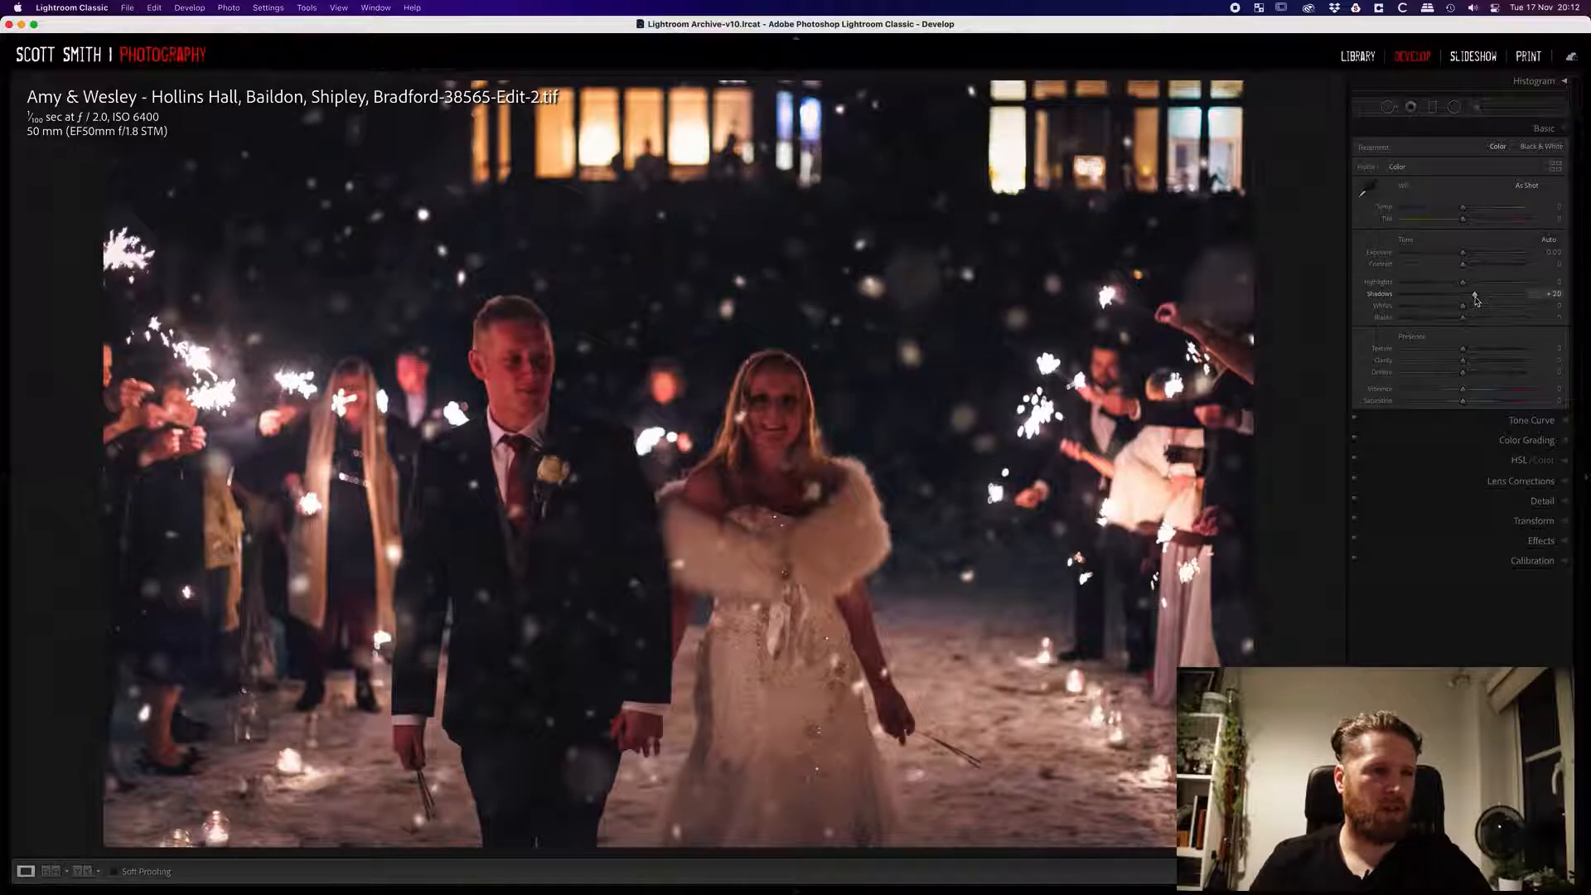
pyautogui.rightClick(719, 600)
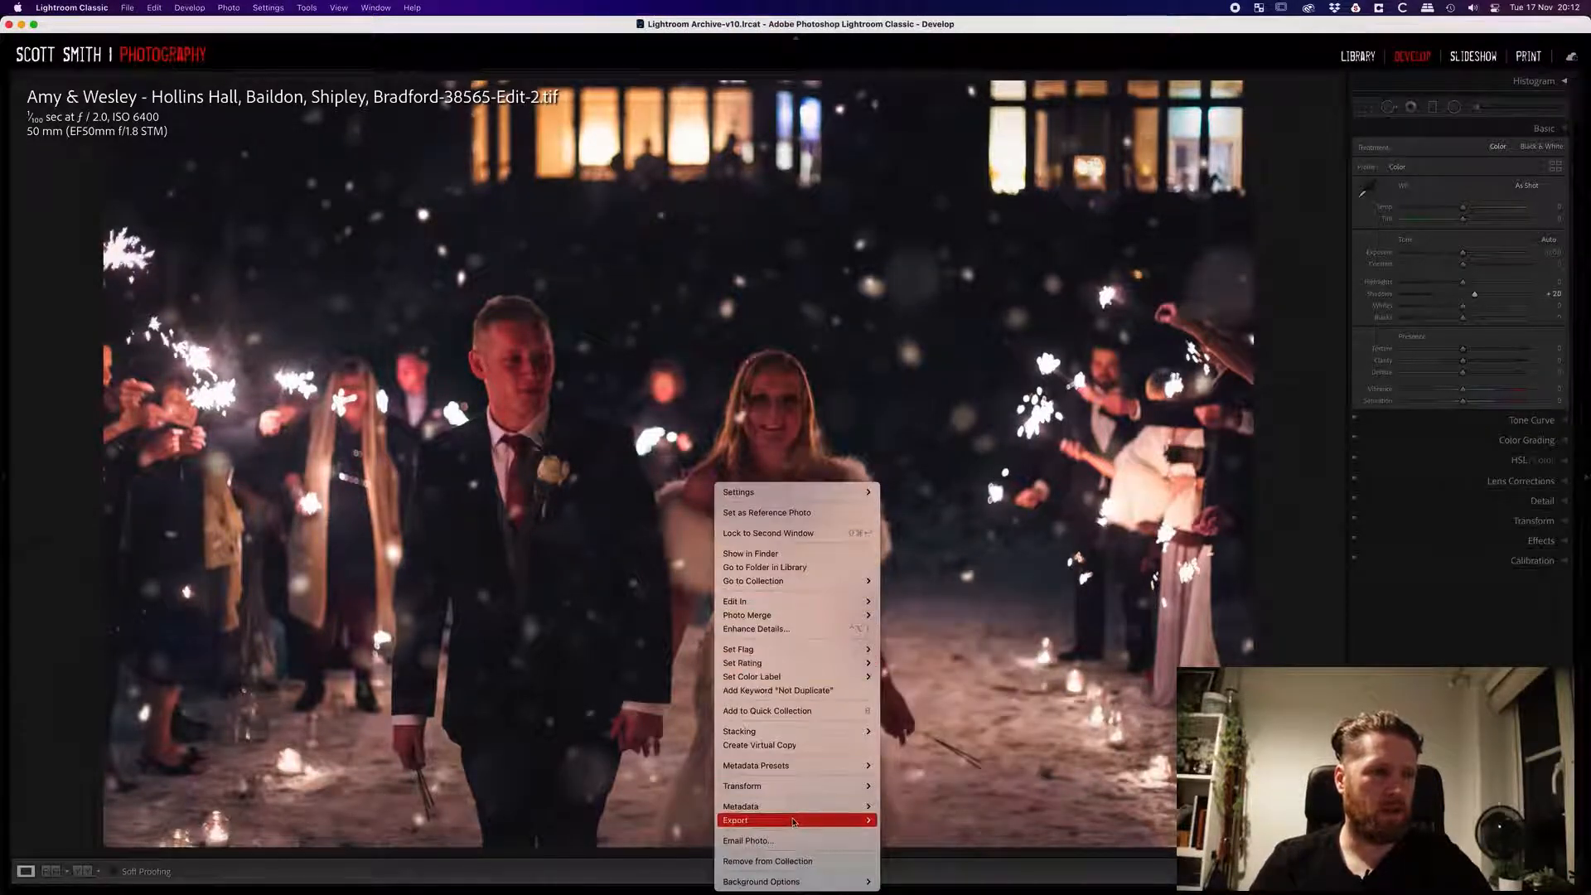
pyautogui.moveTo(829, 820)
pyautogui.click(940, 697)
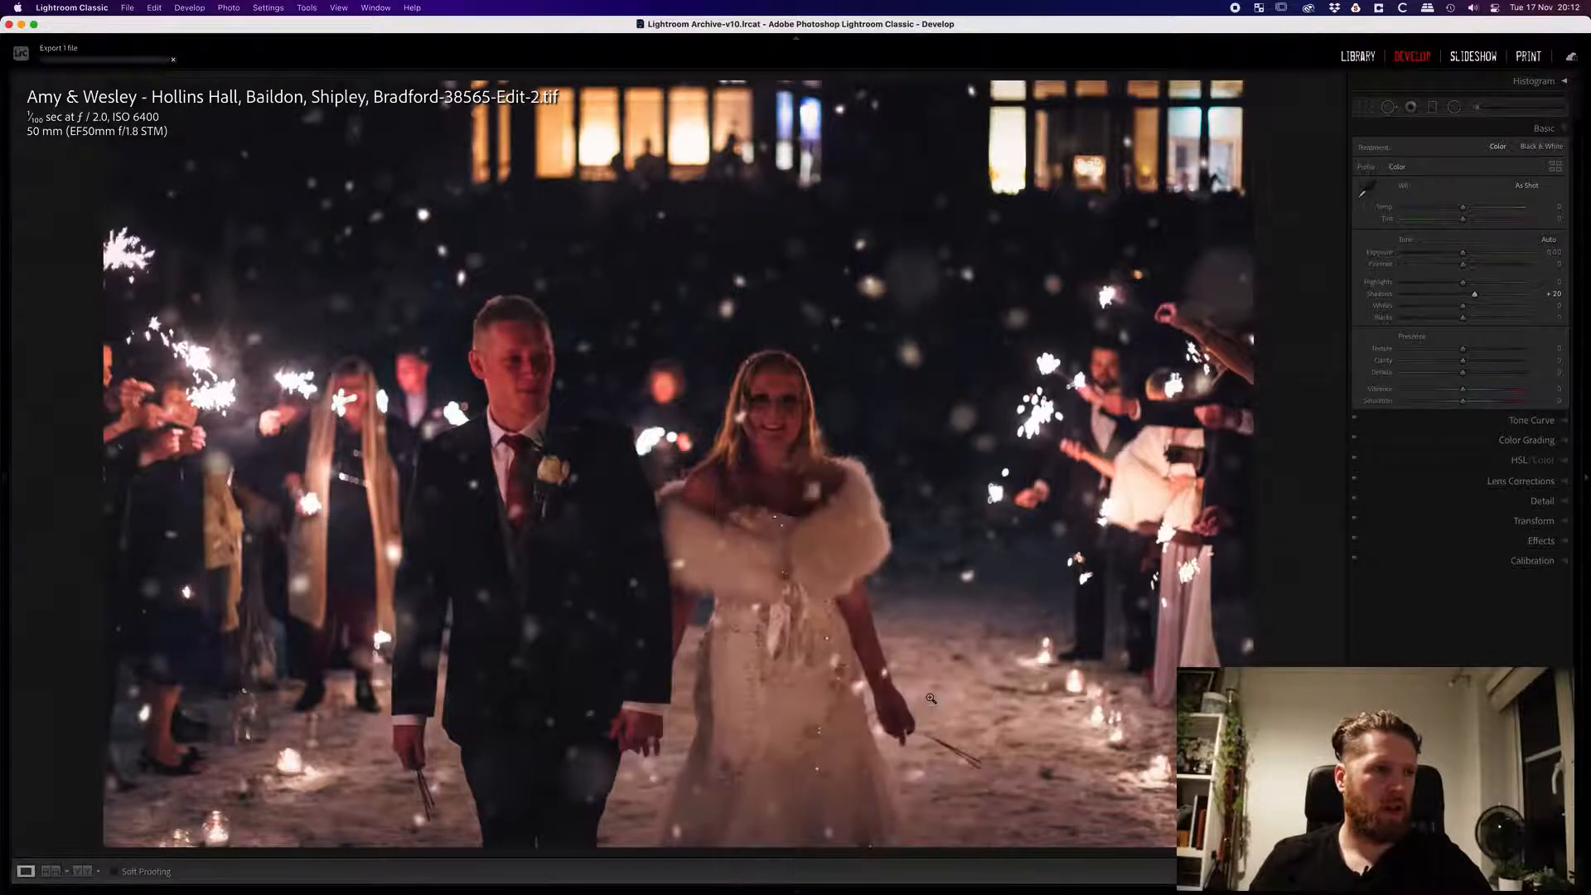